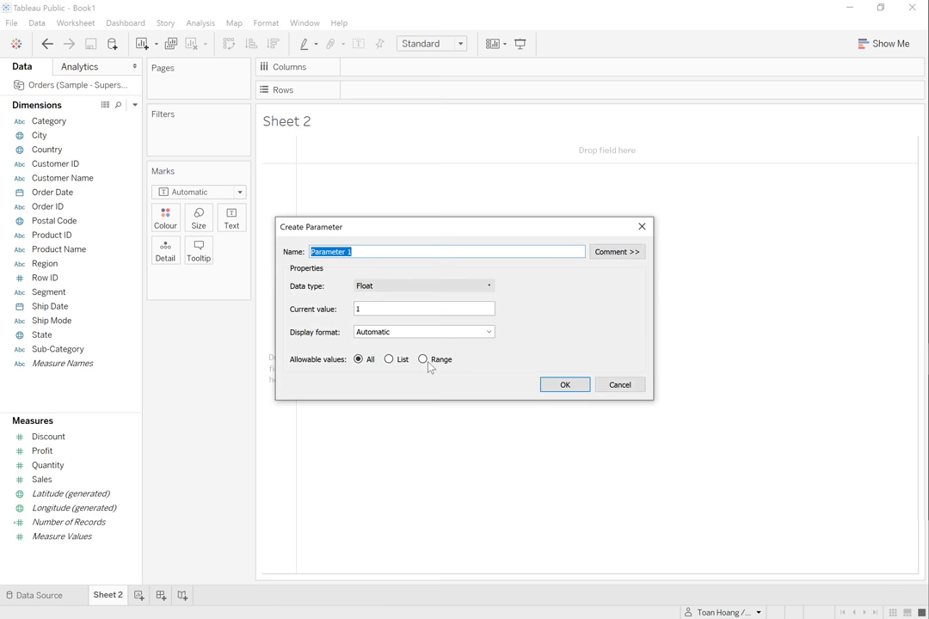
Step: Create a float parameter named Radial Degrees with a current value of 270
text(Radial Degrees)
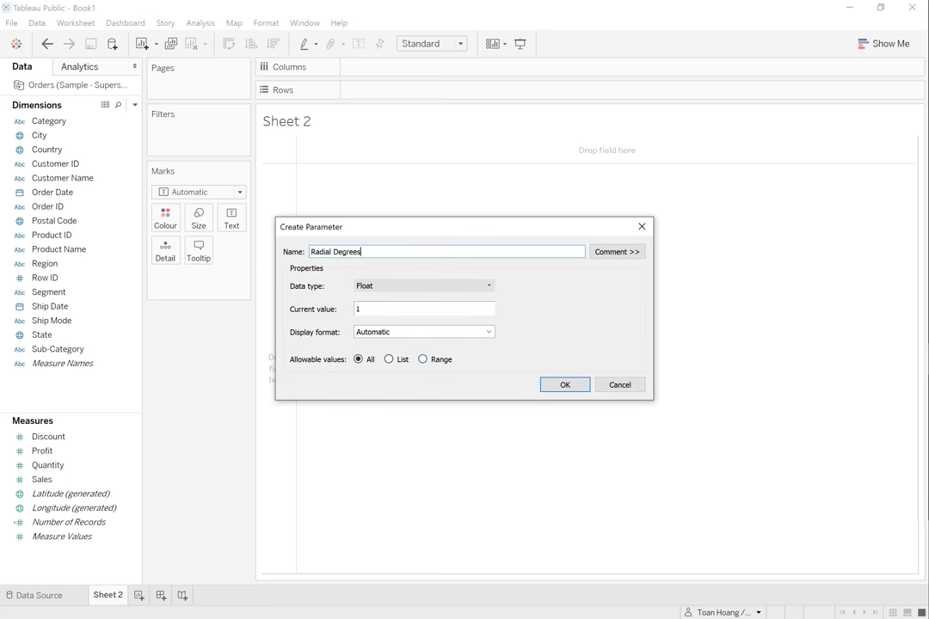
click(357, 309)
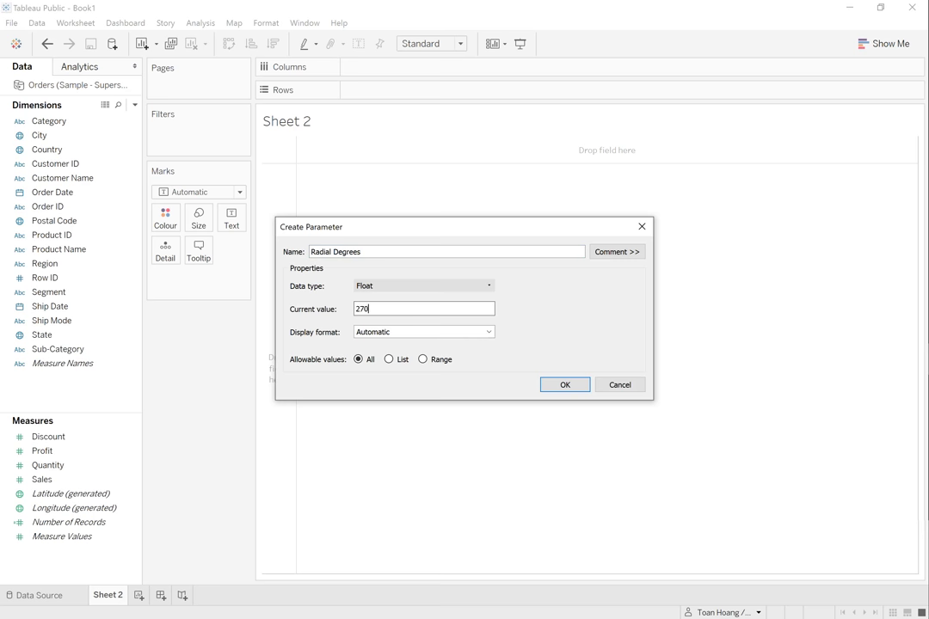
text(270)
click(558, 385)
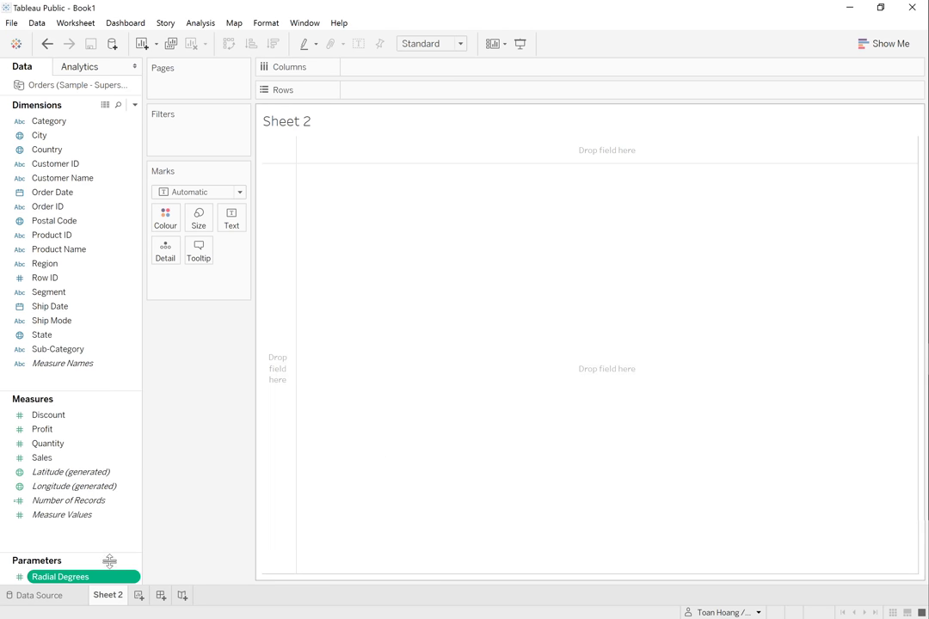
Step: Create a float parameter named Thickness with a current value of 0.7
right_click(82, 539)
click(172, 412)
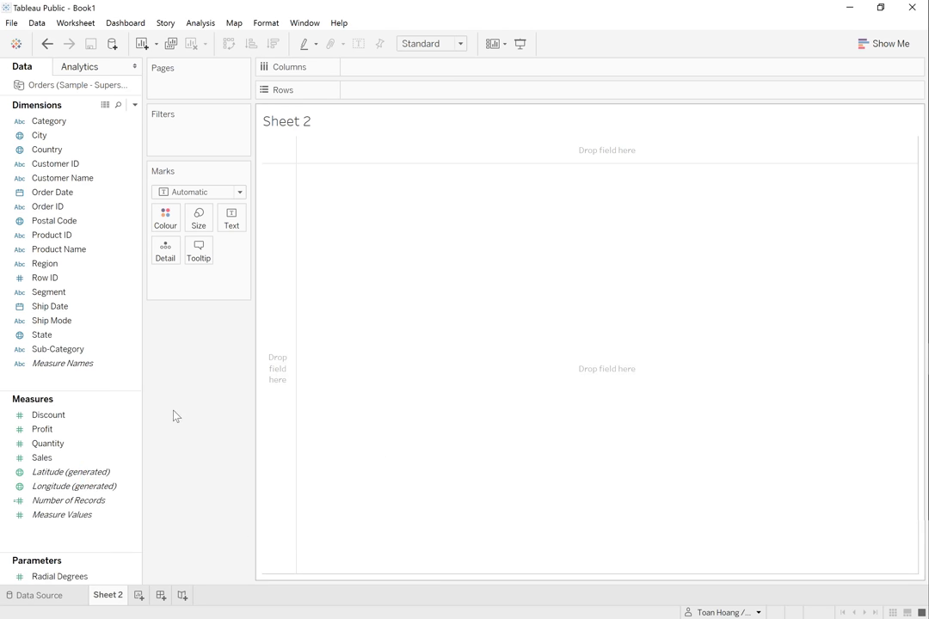
text(Thickness)
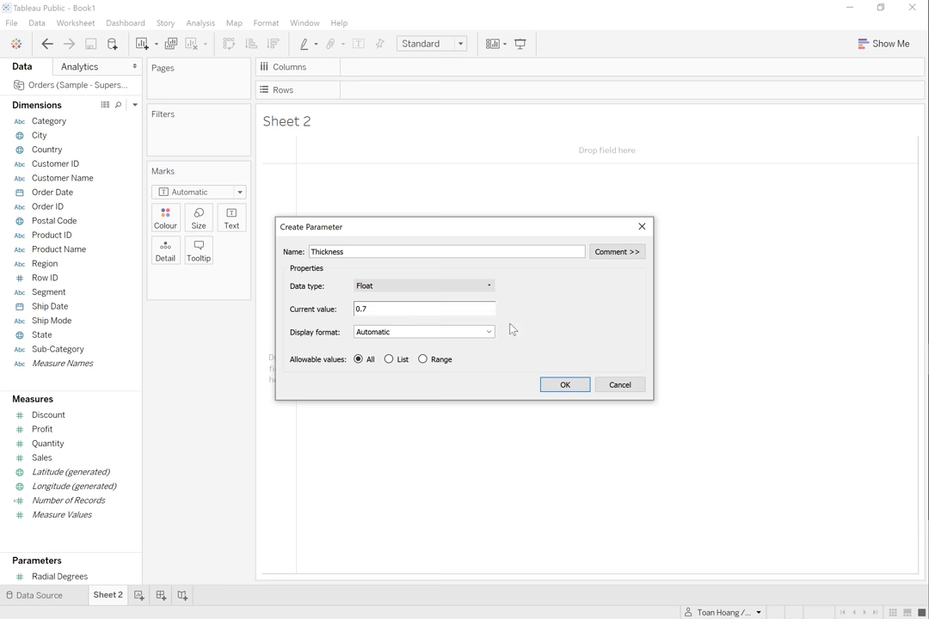
click(574, 384)
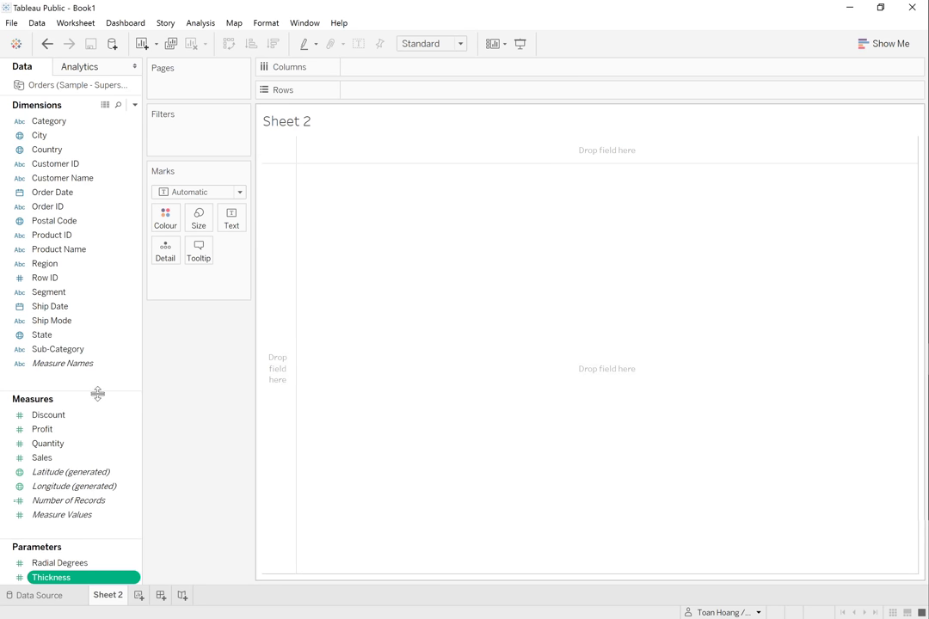
Step: Create a calculated field named Random with the formula RANDOM()*[Thickness]
drag(98, 393, 90, 255)
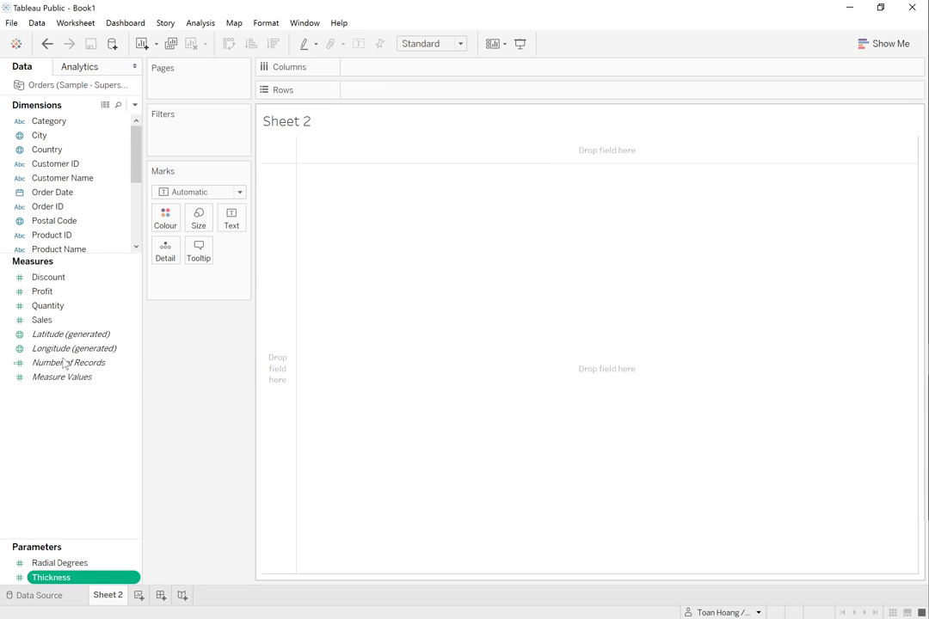
right_click(51, 407)
click(69, 411)
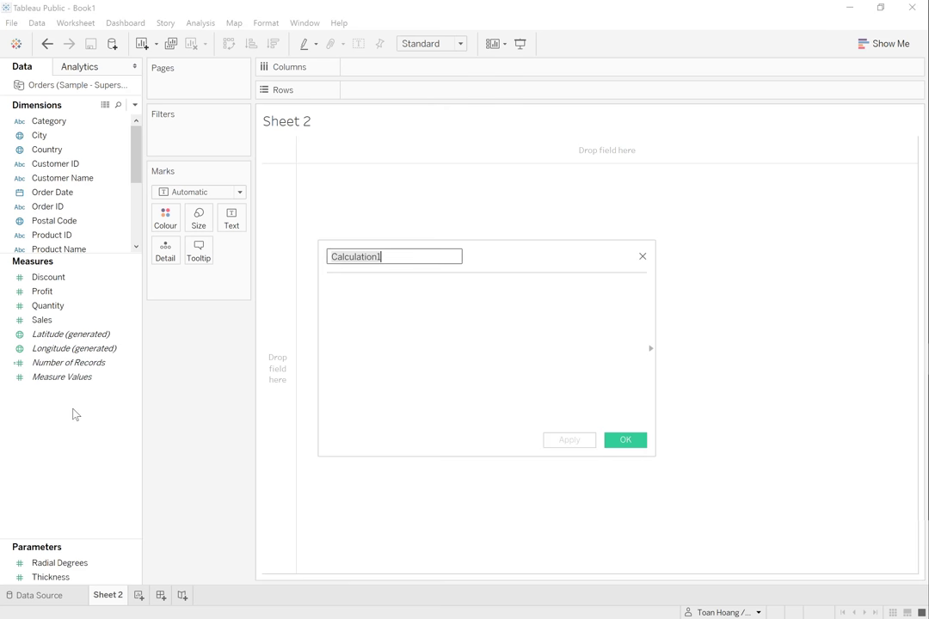
text(Random)
key(Tab)
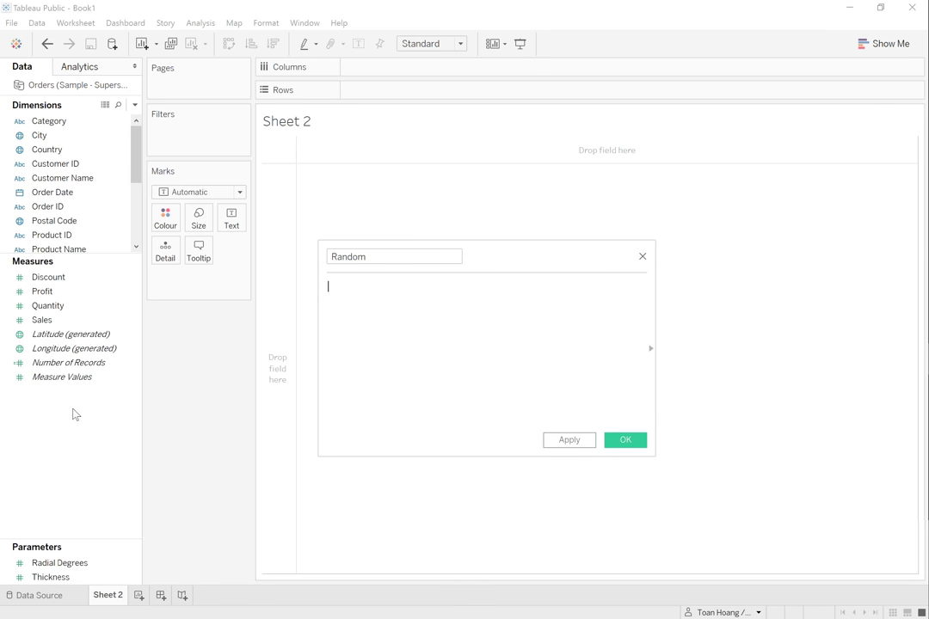
text(RANDOM)
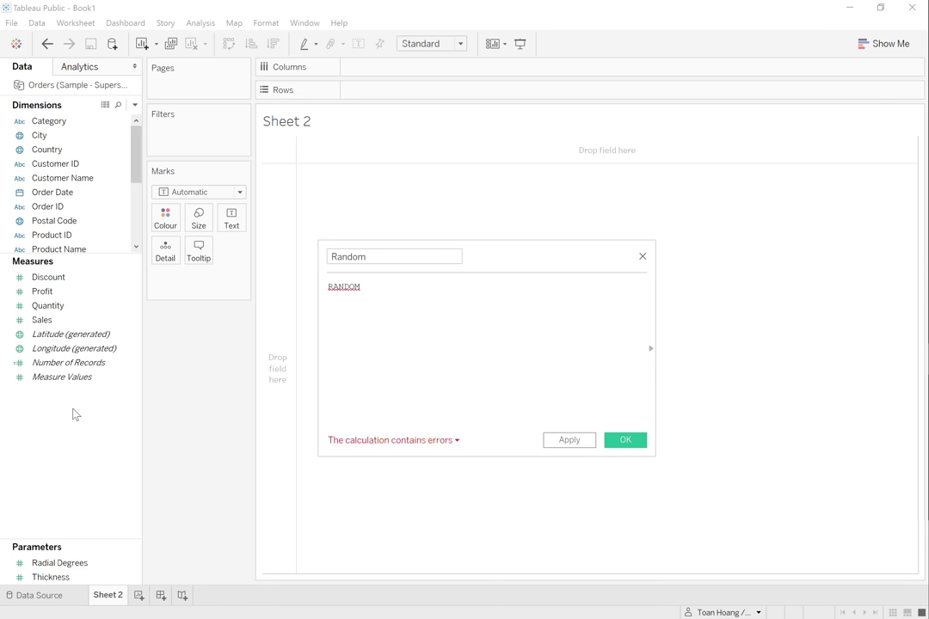
text(()
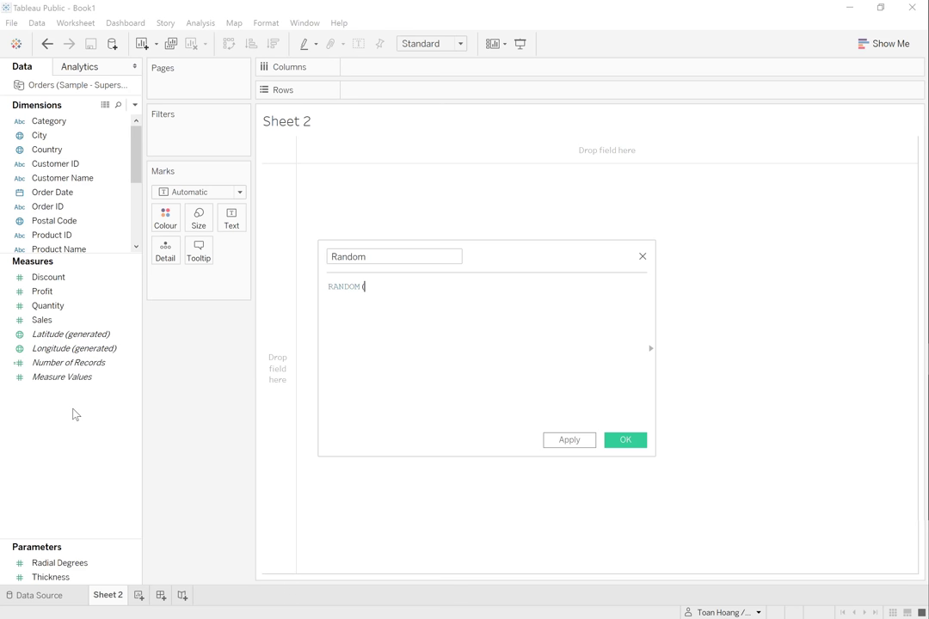
text()*[)
text(Thi)
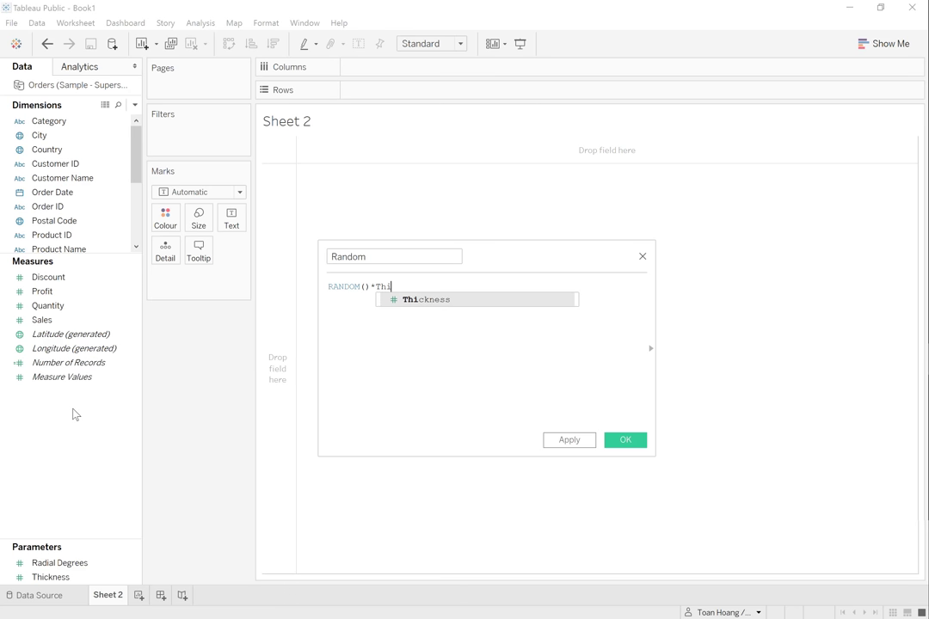
key(Return)
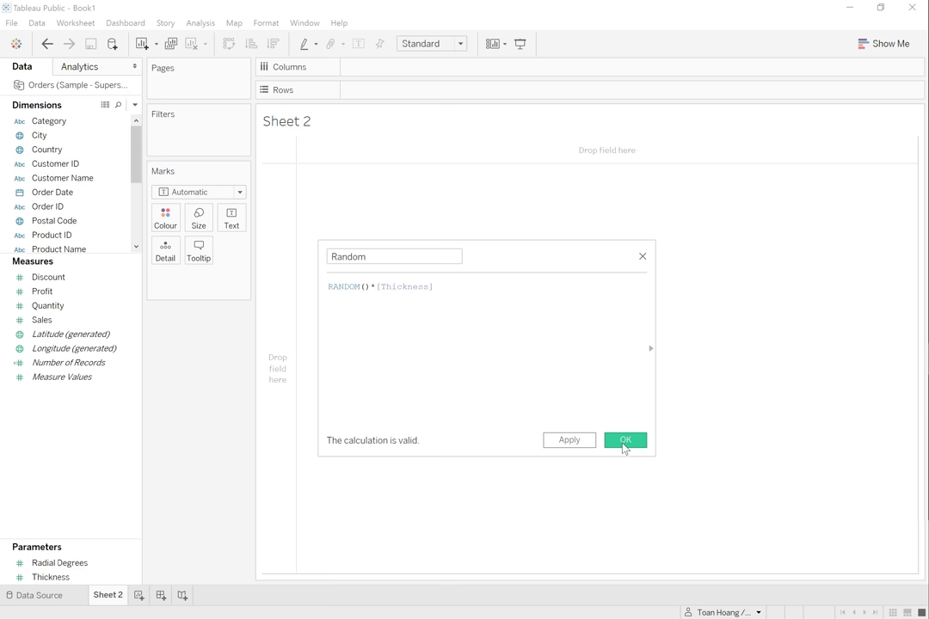
click(624, 440)
Step: Create a calculated field named TC_Sales with the formula WINDOW_SUM(SUM([Sales]))/2
right_click(72, 430)
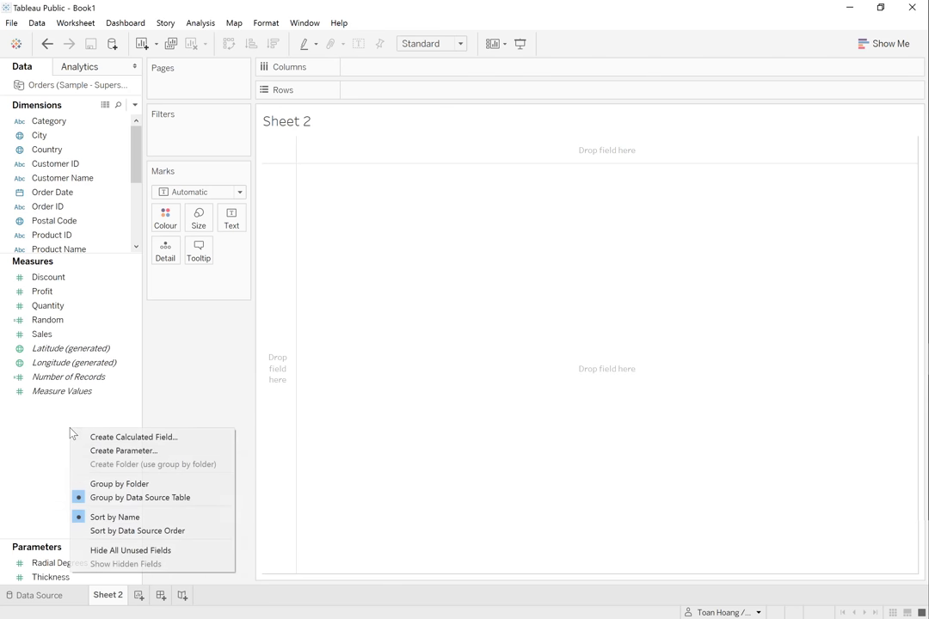
click(94, 438)
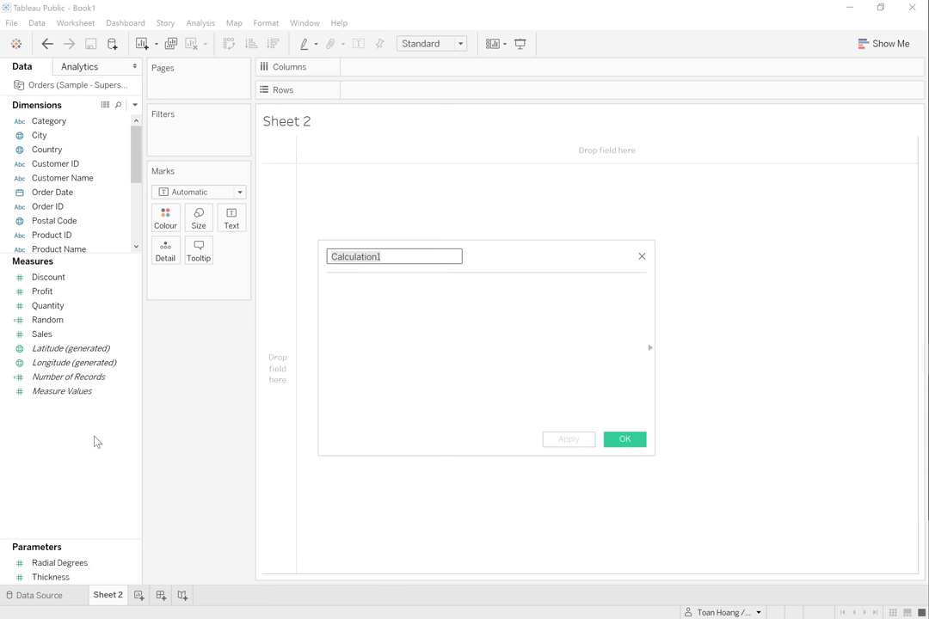
text(TC_Sales)
key(Tab)
text(window_su)
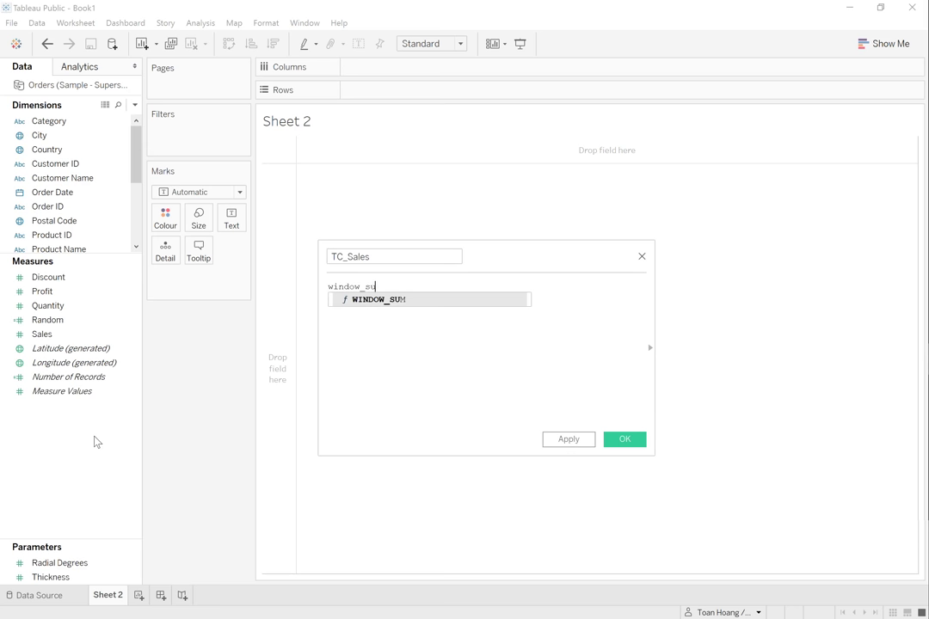
key(Return)
text(sum)
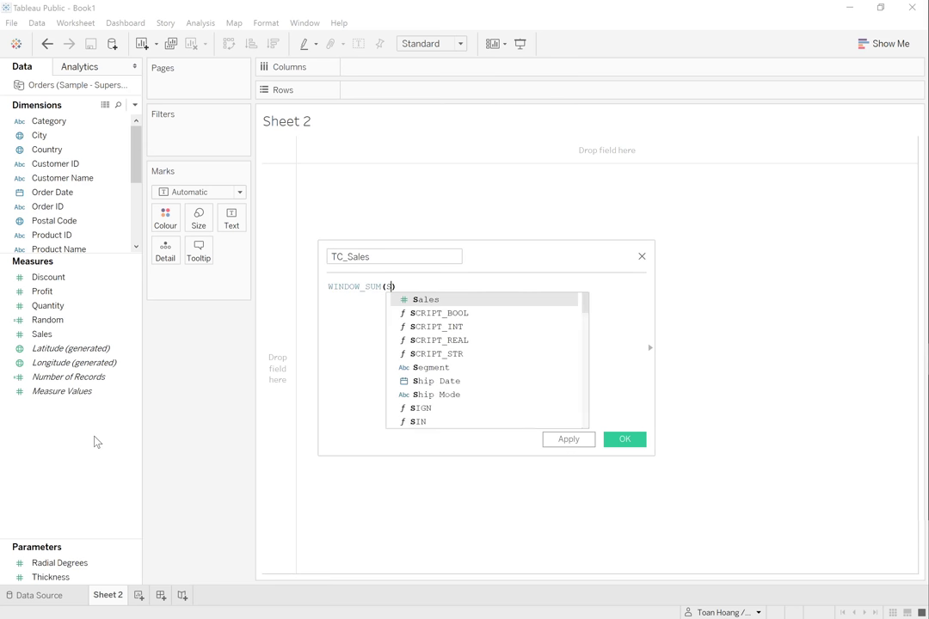
key(Return)
text(sa)
key(Return)
key(Right)
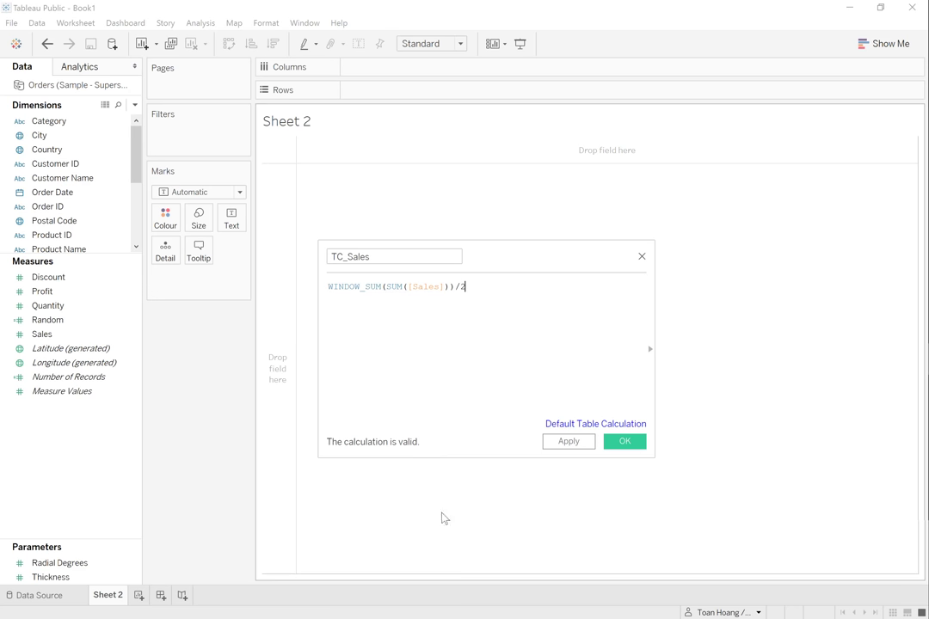
click(623, 440)
Step: Create a calculated field named TC_Total Sales with the formula WINDOW_SUM(SUM([Sales]))/2
right_click(57, 458)
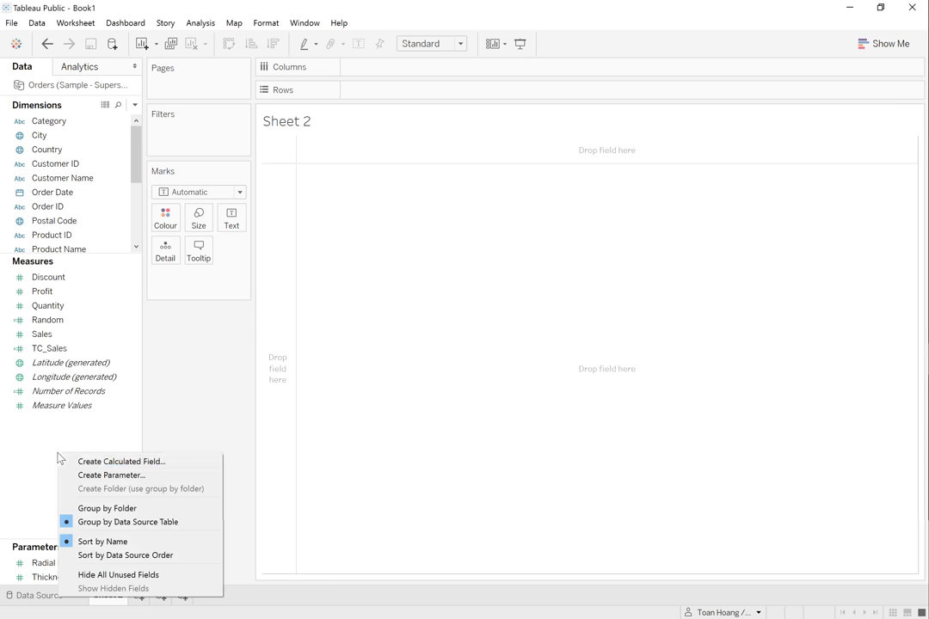
click(82, 462)
text(TC_Tot)
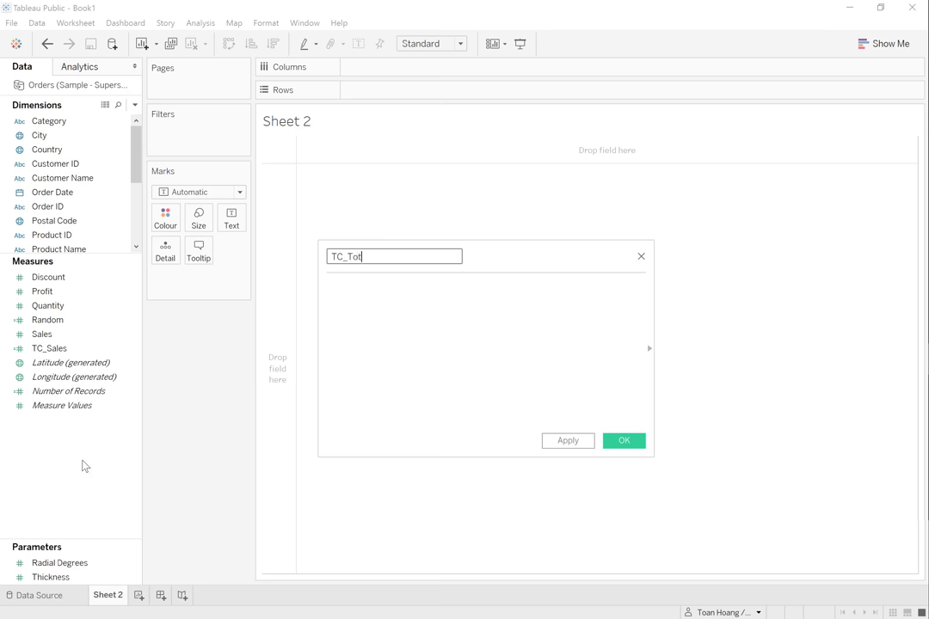
text(al Sales)
key(Tab)
text(window_sum)
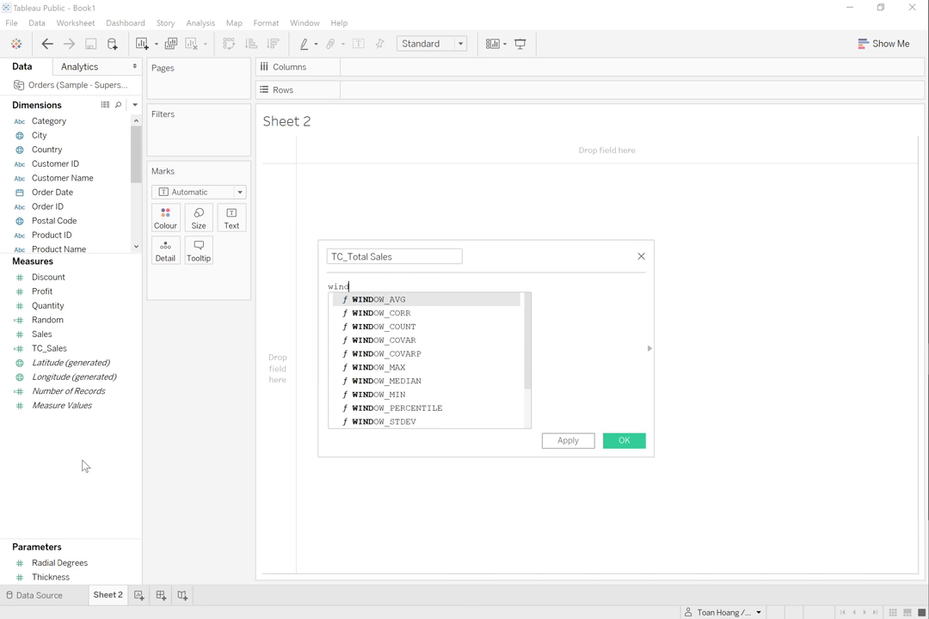
key(Return)
text(sum)
key(Return)
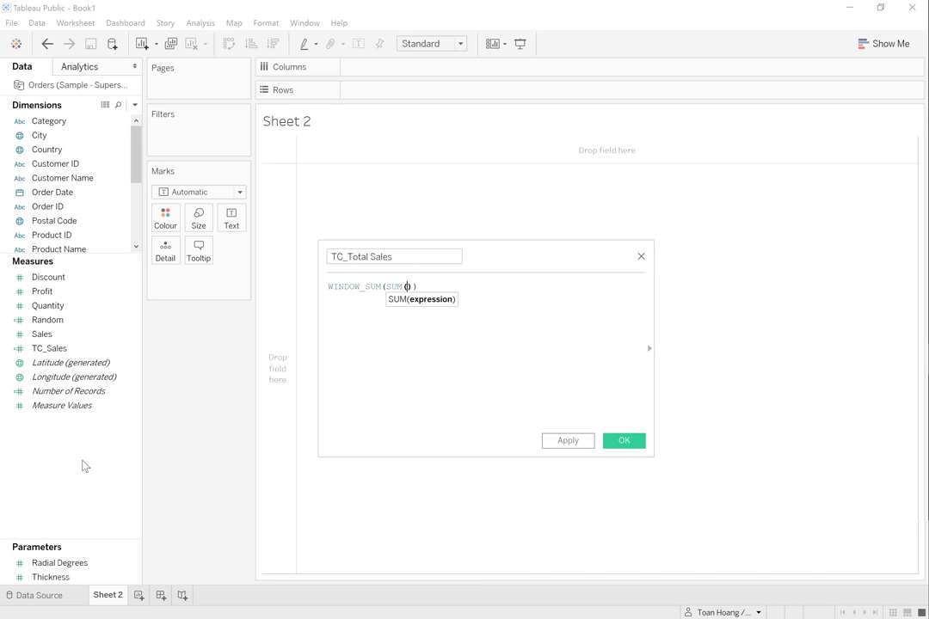
text(s)
key(Return)
key(Right)
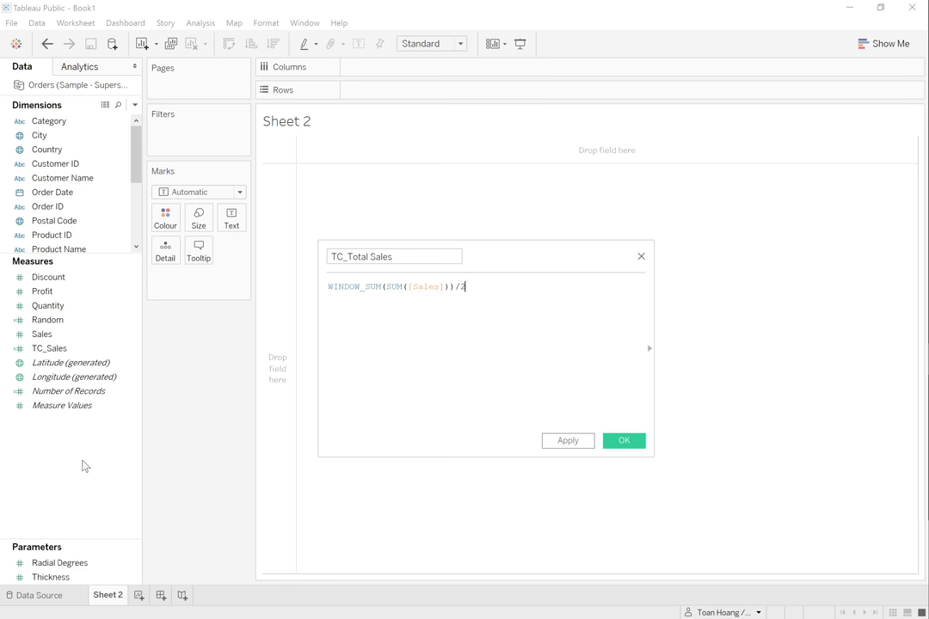
text(/2)
click(625, 444)
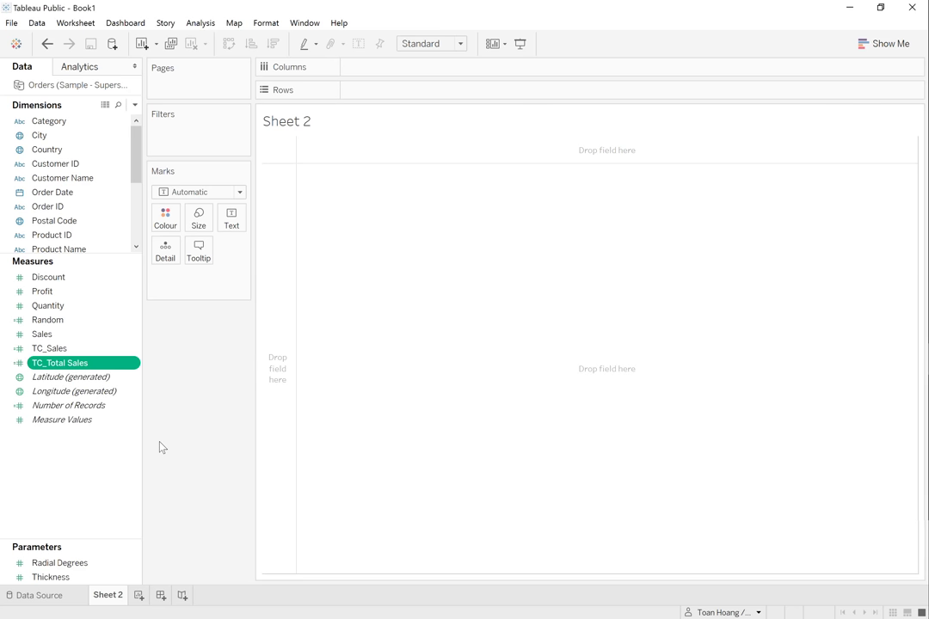
Step: Create a calculated field named TC_Percentage that divides [TC_Sales] by [TC_Total Sales]
right_click(82, 444)
click(110, 449)
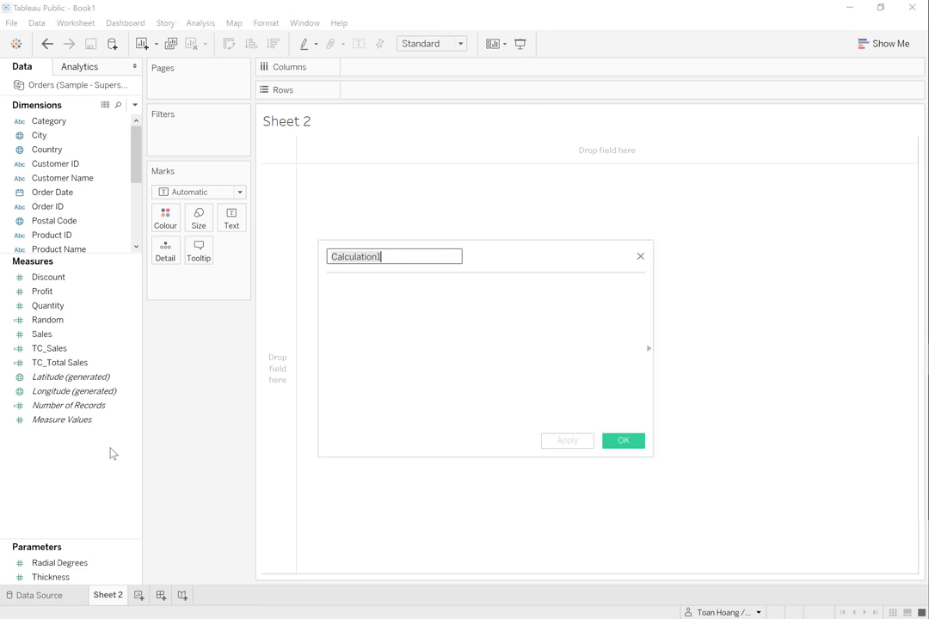
text(TC_Percentage)
key(Tab)
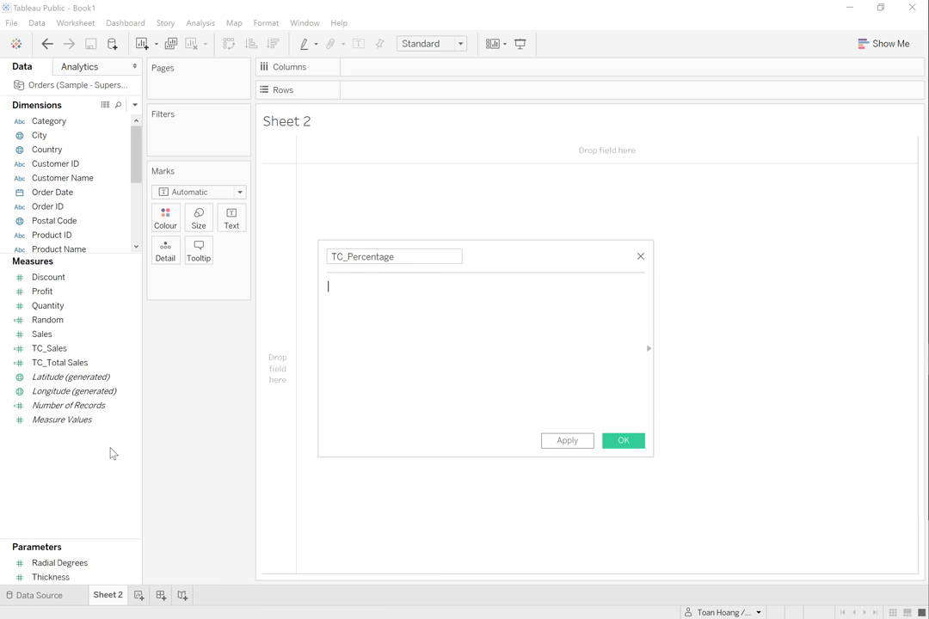
text(tc)
key(Return)
text(/)
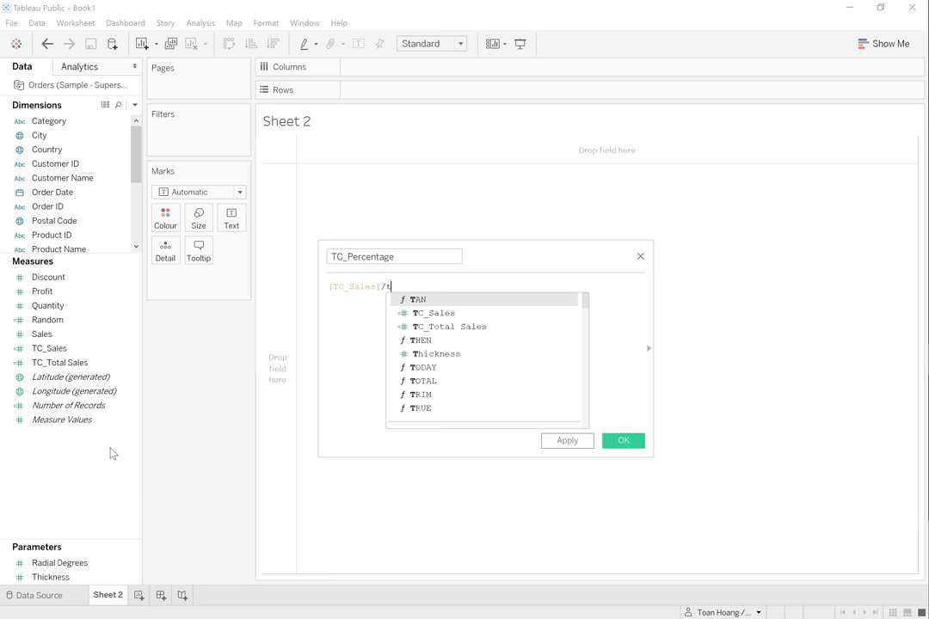
text(tc)
key(Down)
key(Return)
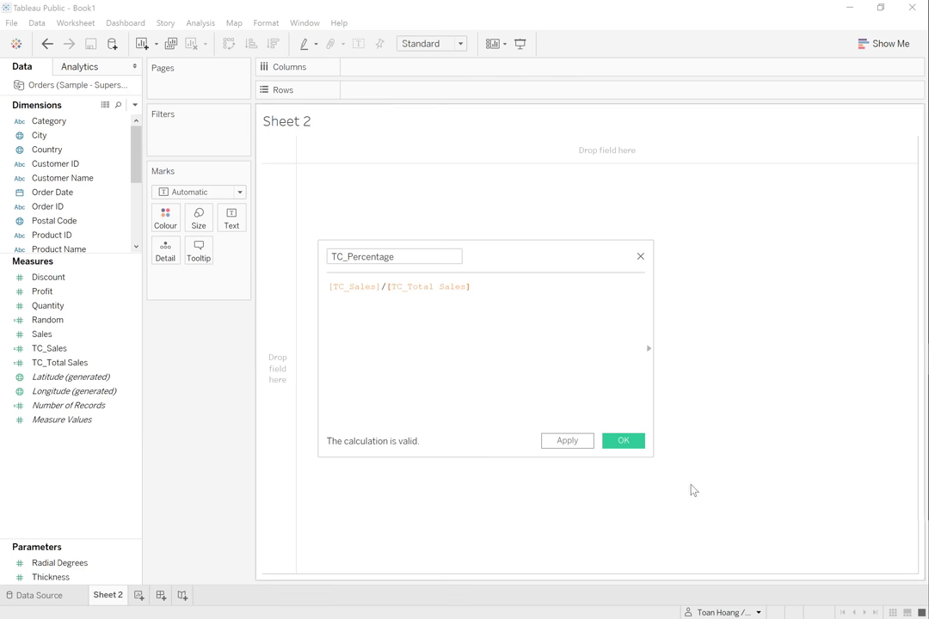
click(632, 445)
Step: Create a calculated field named Index with the formula INDEX()-1
click(85, 481)
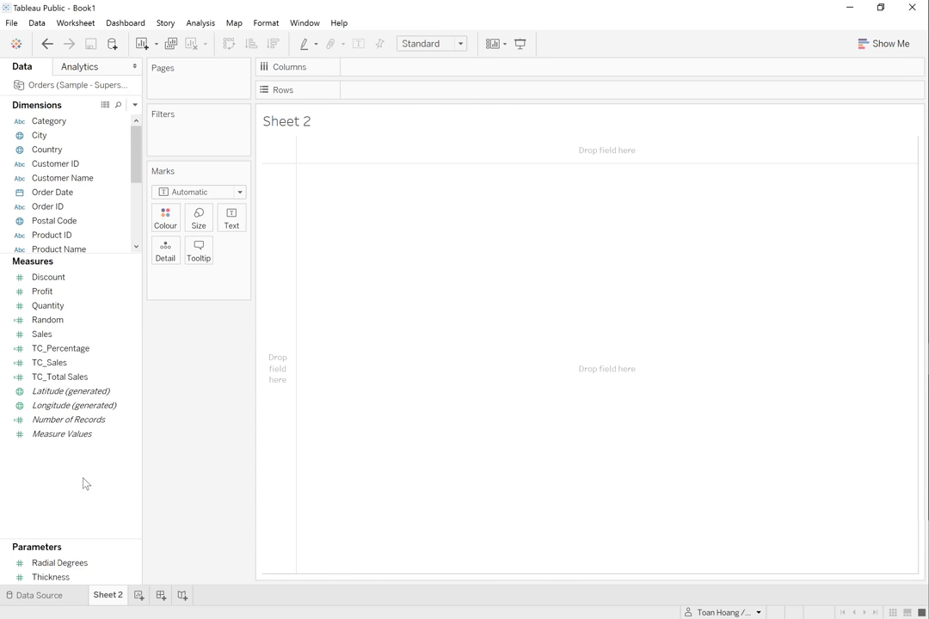
right_click(86, 482)
click(157, 343)
text(Index)
key(Tab)
text(Index)
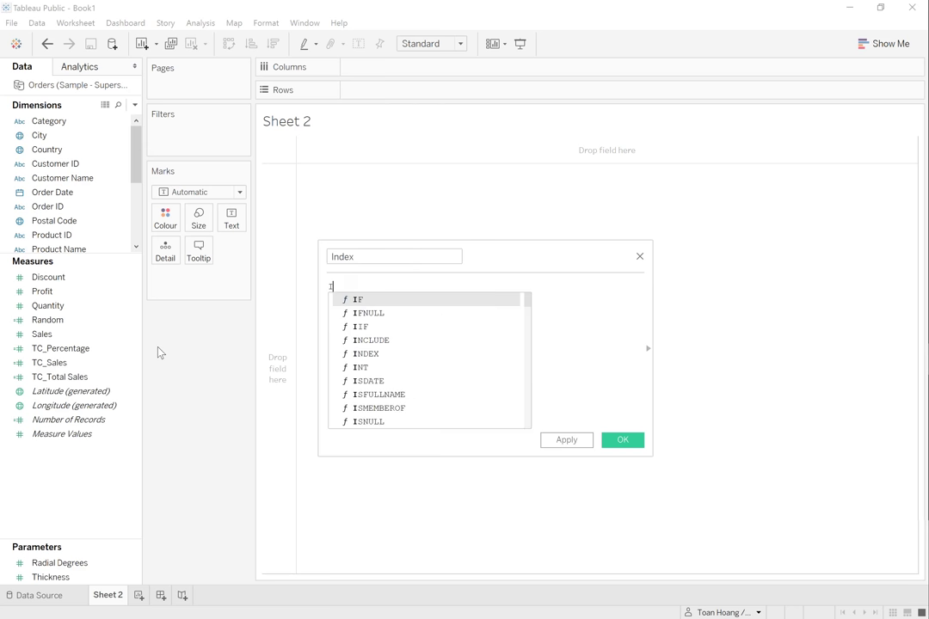
key(Return)
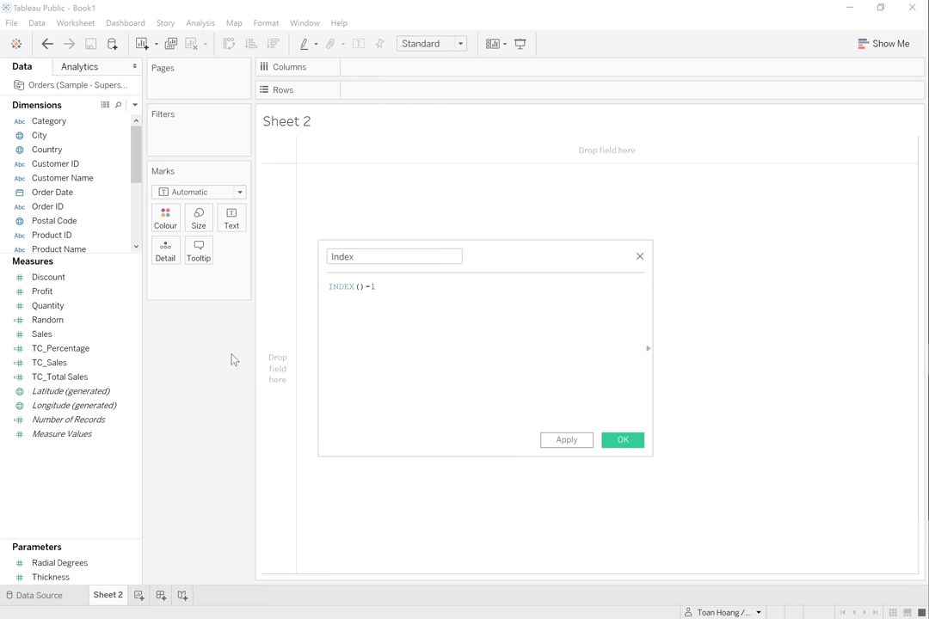
click(620, 440)
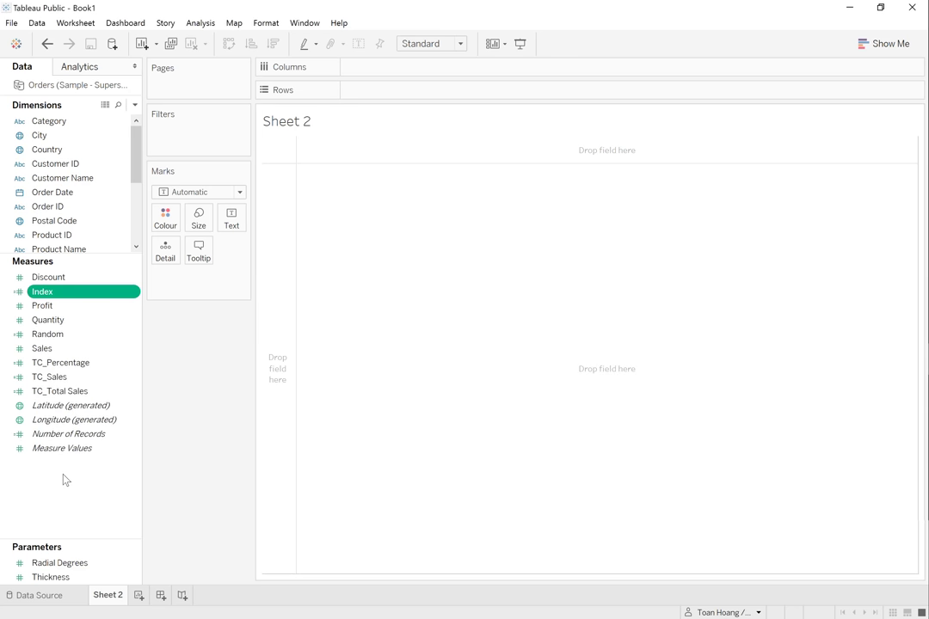
Step: Create a calculated field named Segment Index with the formula INDEX()
right_click(62, 476)
click(97, 483)
text(Segm)
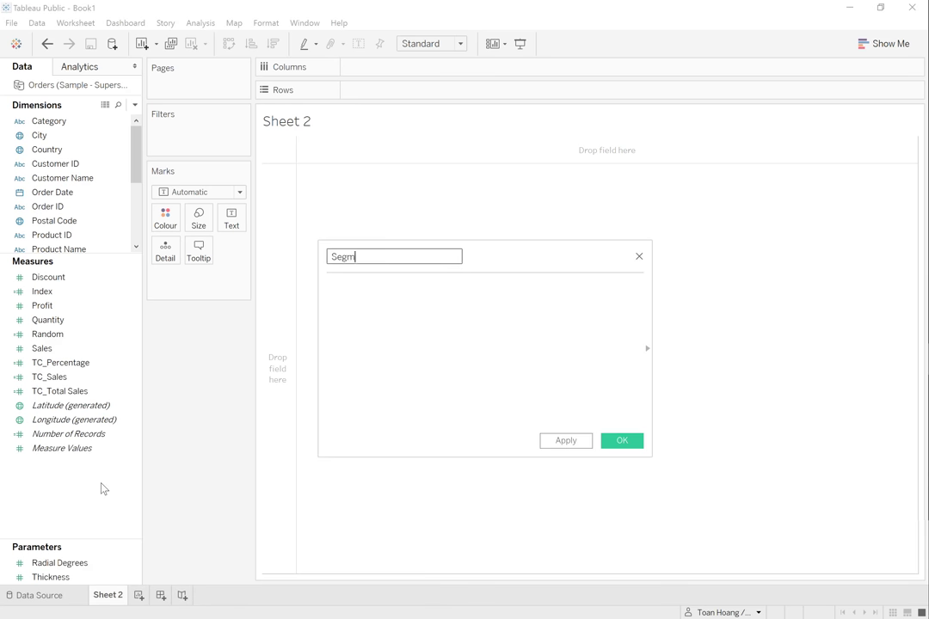
text(ent Index)
key(Tab)
text([)
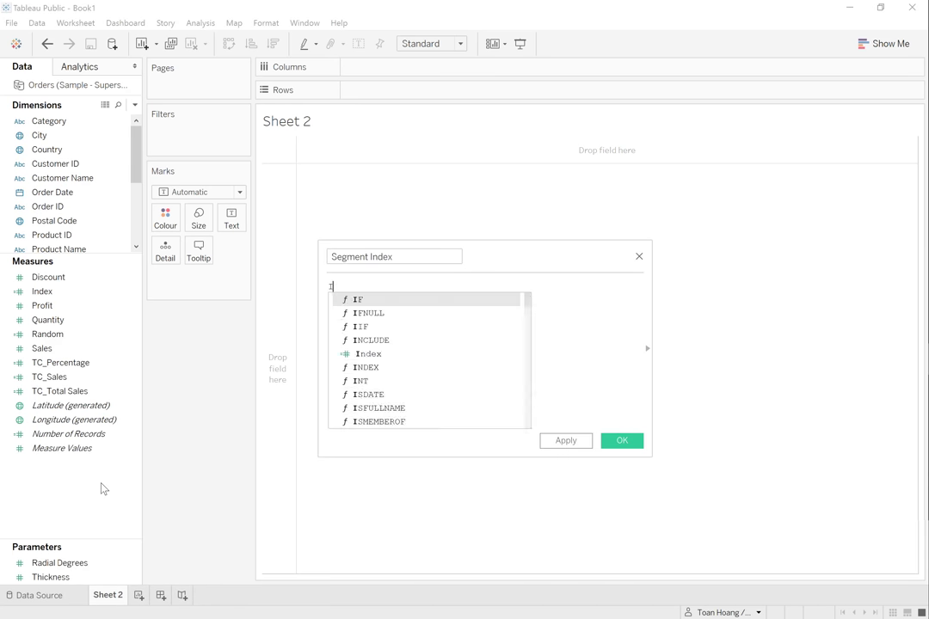
text(Index])
key(ctrl+a)
text(Inde)
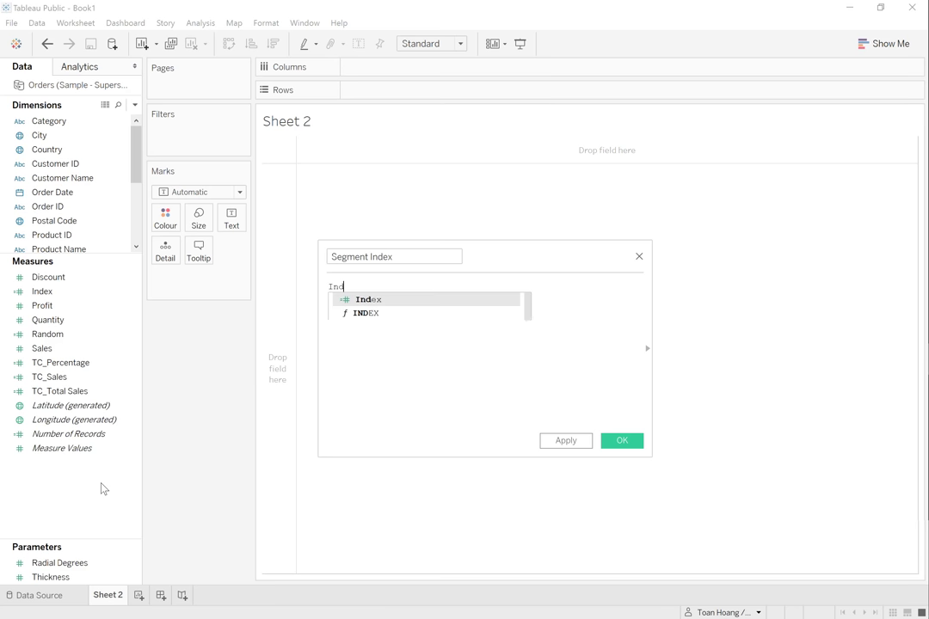
key(Down)
key(Return)
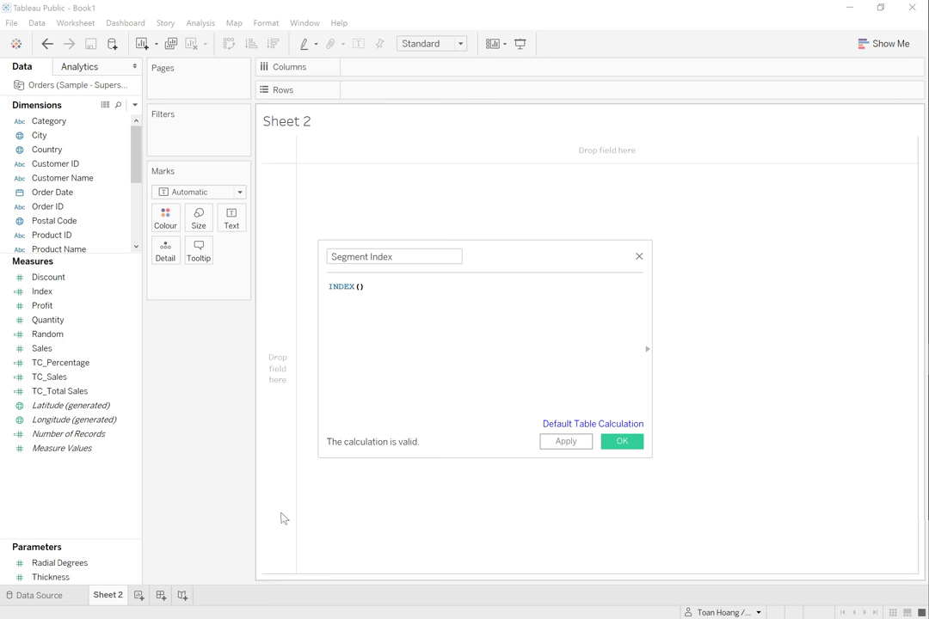
click(619, 441)
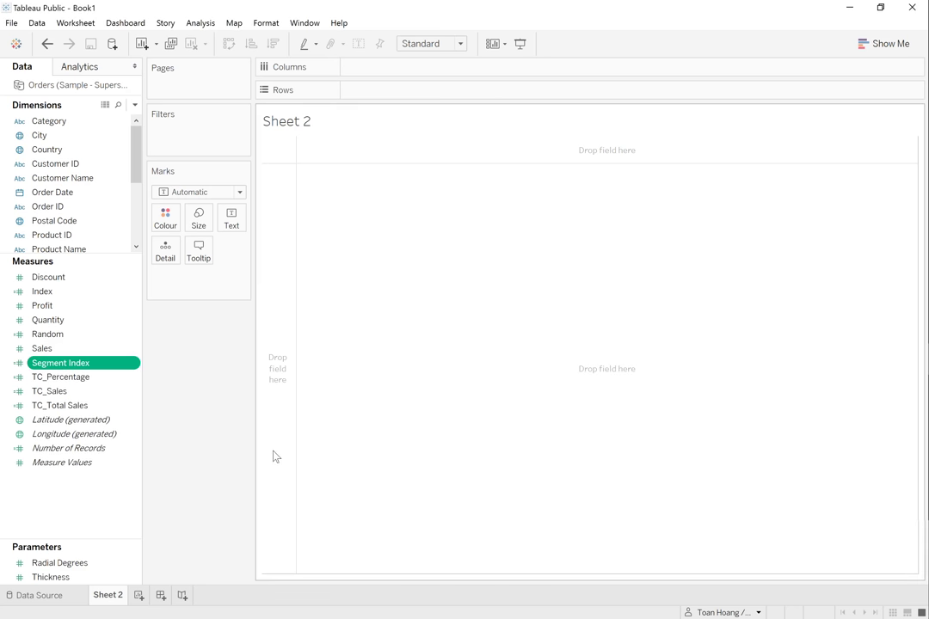
Step: Start a calculated field named TC_Step Size with the formula [TC_Percentage]/WINDOW_MAX([TC_Percentage])
right_click(57, 495)
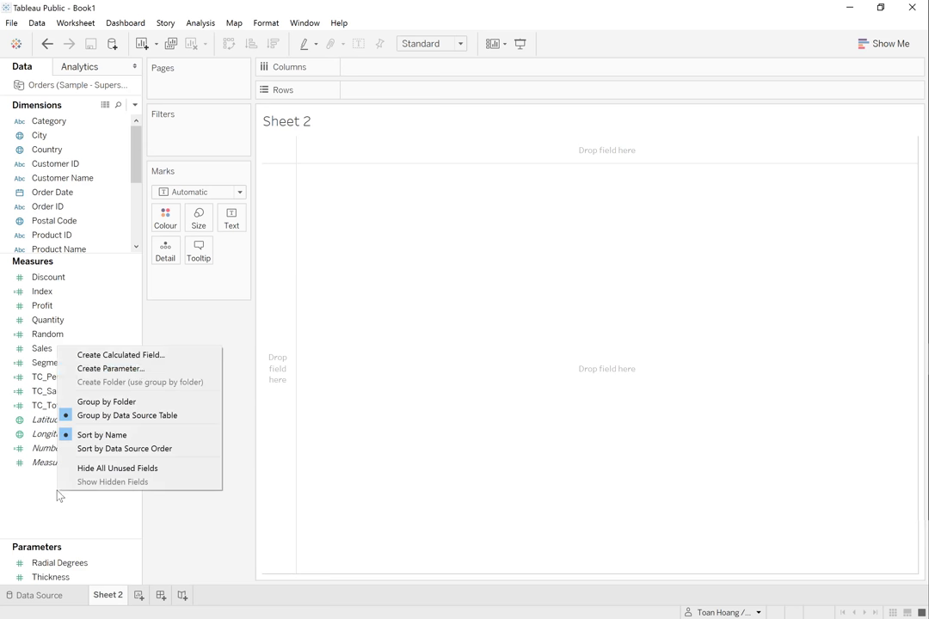
click(155, 356)
text(TC_Step Size)
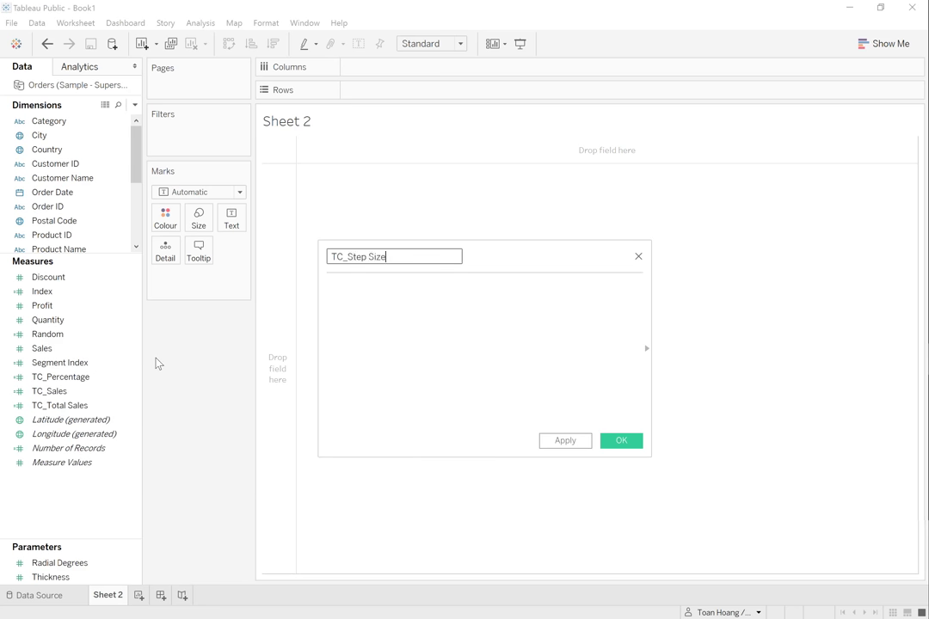
key(Tab)
text(tc)
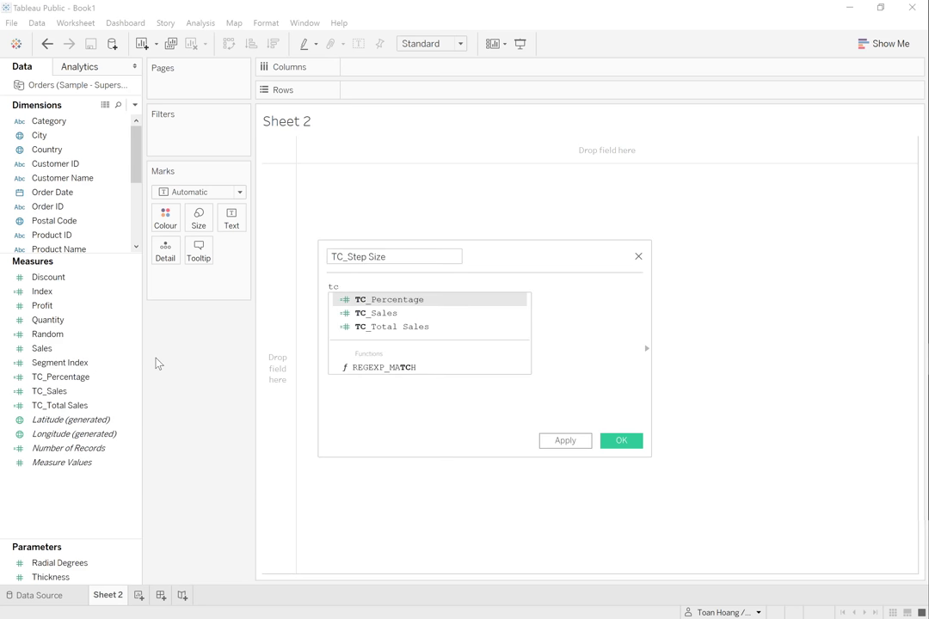
key(Return)
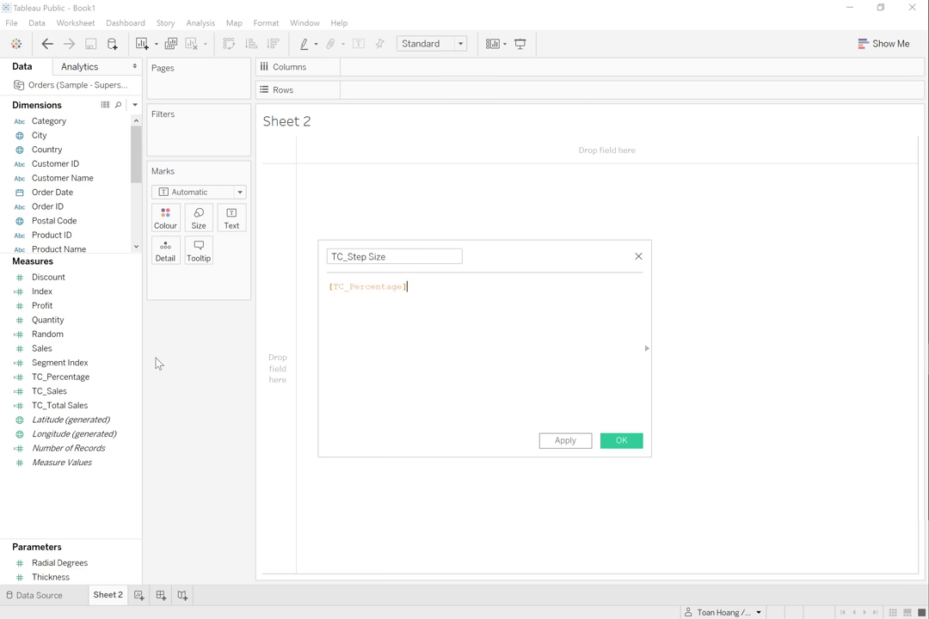
text(/window)
key(Down)
key(Down)
key(Down)
key(Down)
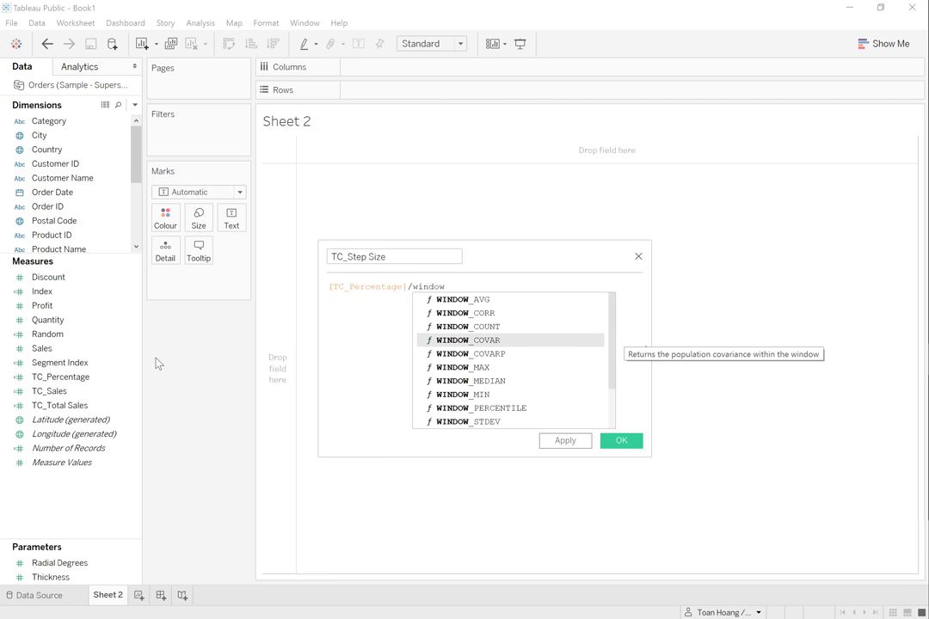
key(Escape)
text(_max(tc)
key(Return)
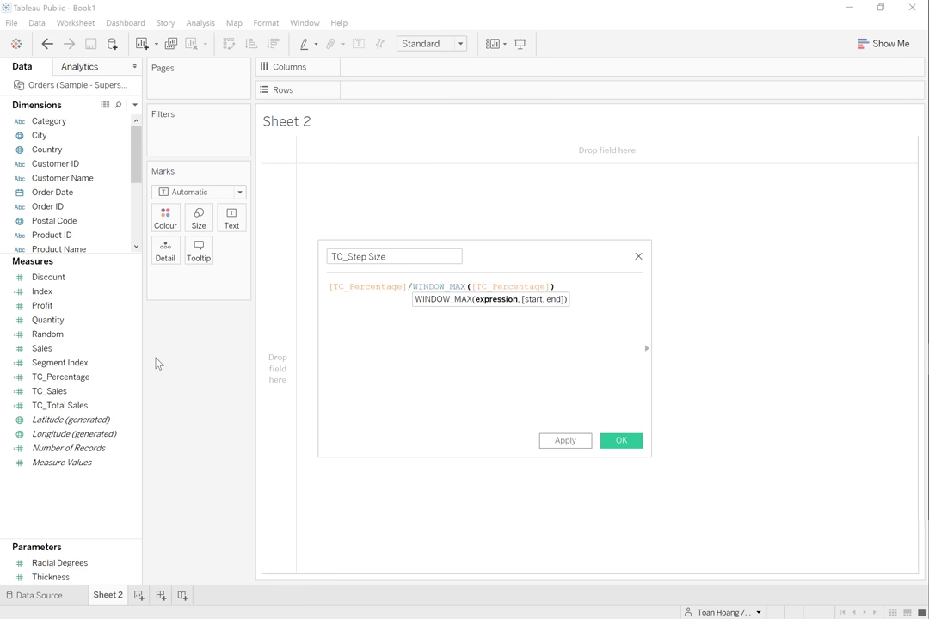
key(Right)
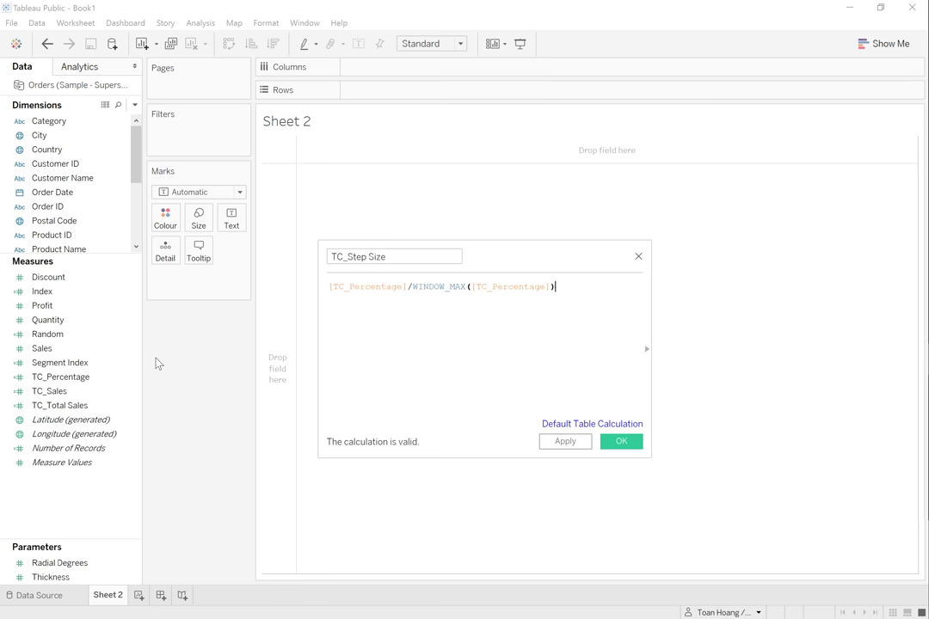
Step: Multiply the TC_Step Size formula by [Radial Degrees], widen the editor and save the field
text(*rad)
key(Return)
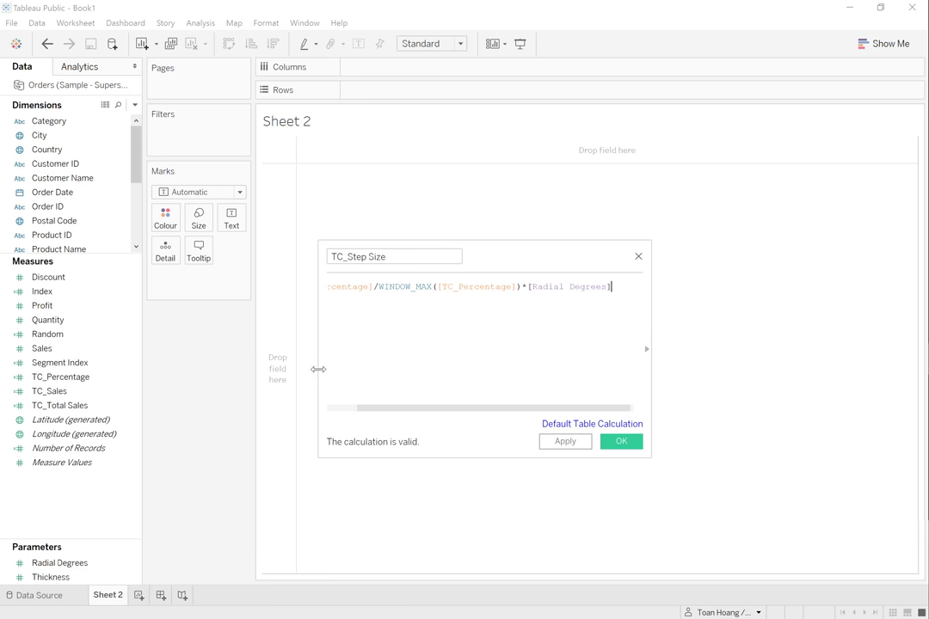
drag(318, 368, 246, 361)
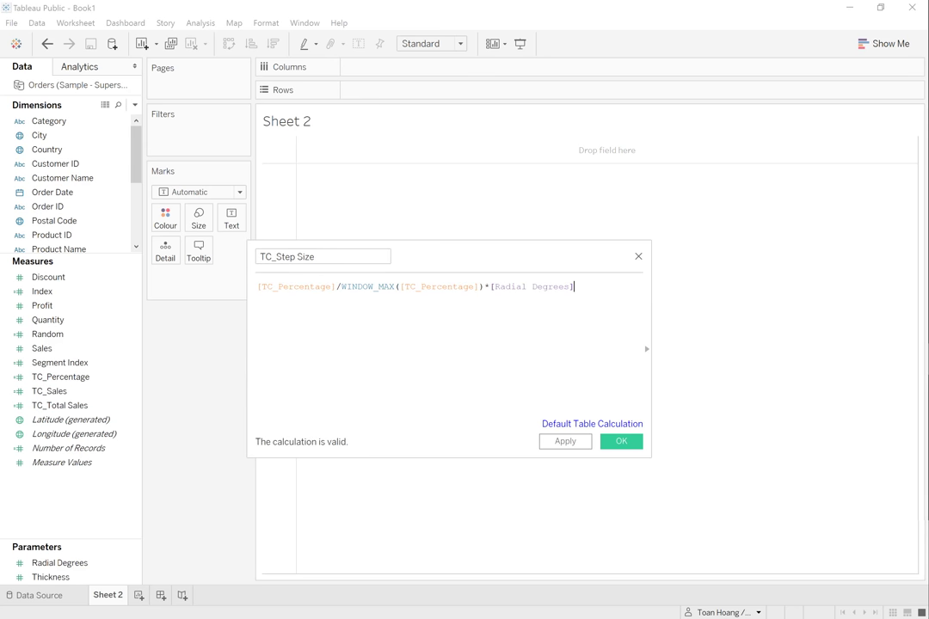
click(621, 441)
Step: Start a calculated field named X with the RADIANS function nested inside SIN
right_click(77, 501)
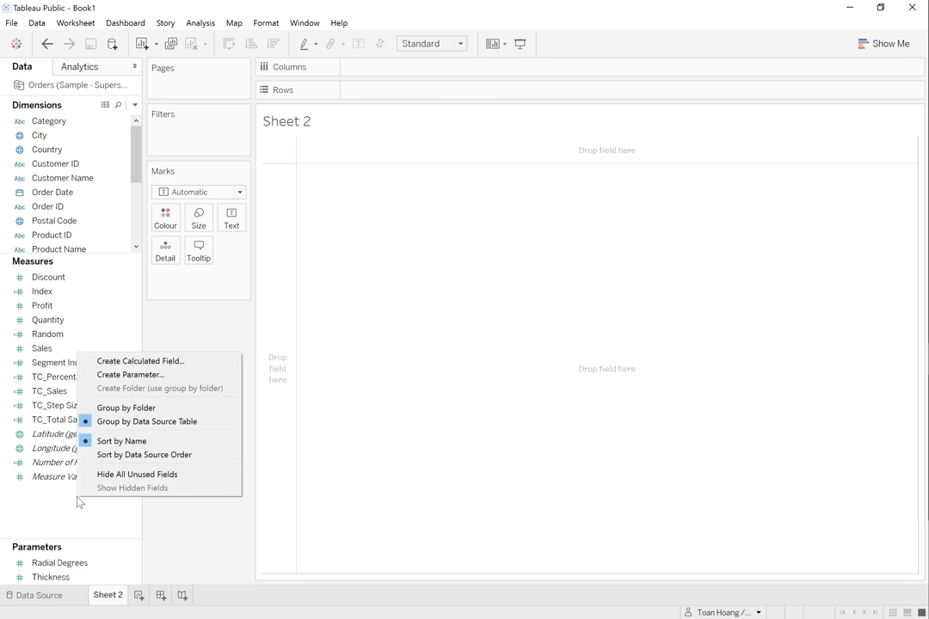
click(160, 362)
text(X)
key(Tab)
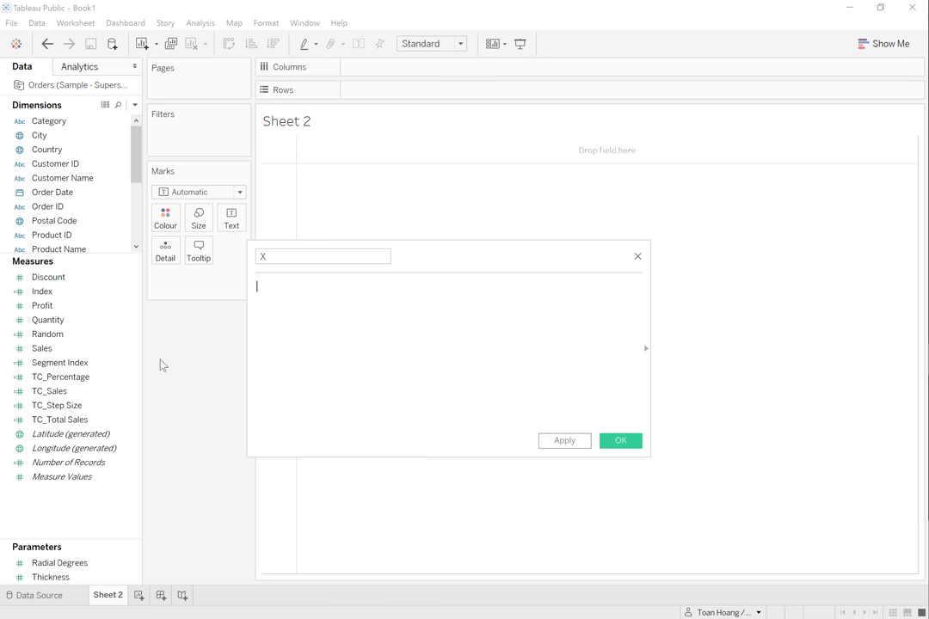
text(sin)
key(Return)
text(radi)
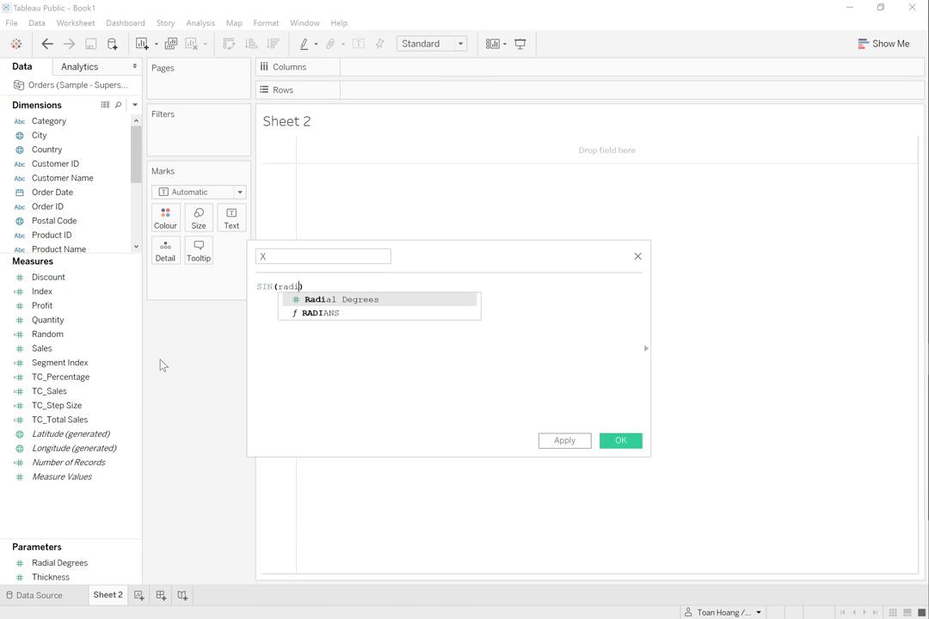
key(Return)
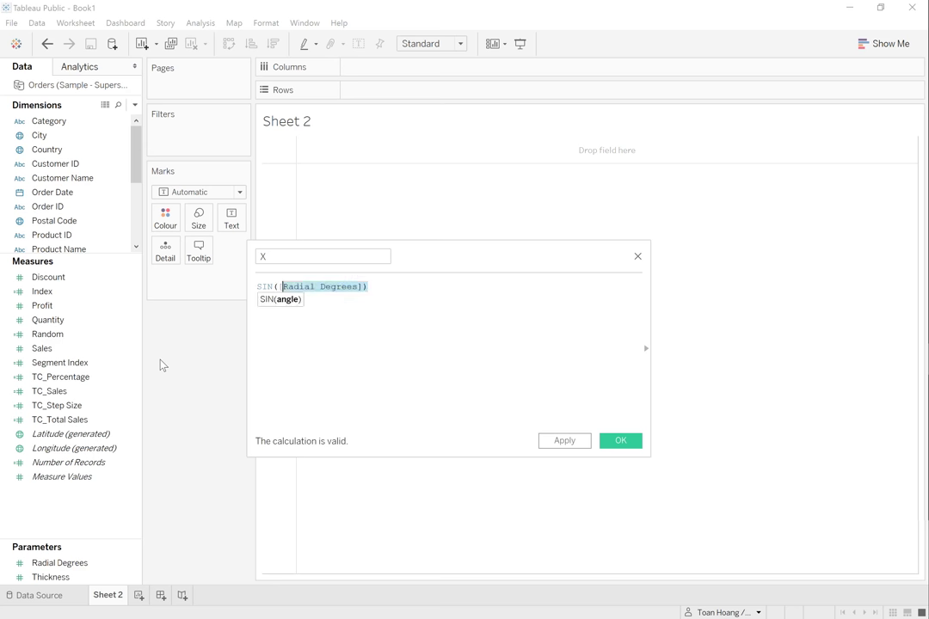
text(radia)
key(Down)
key(Return)
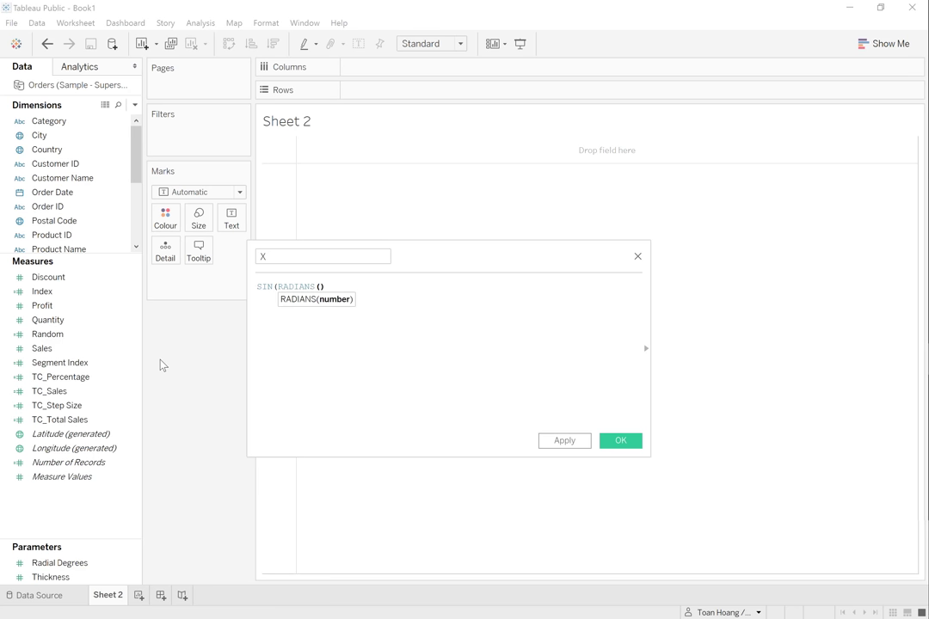
Step: Enter [Index]%[TC_Step Size] as the RADIANS argument in the X formula and close both functions
text(inde)
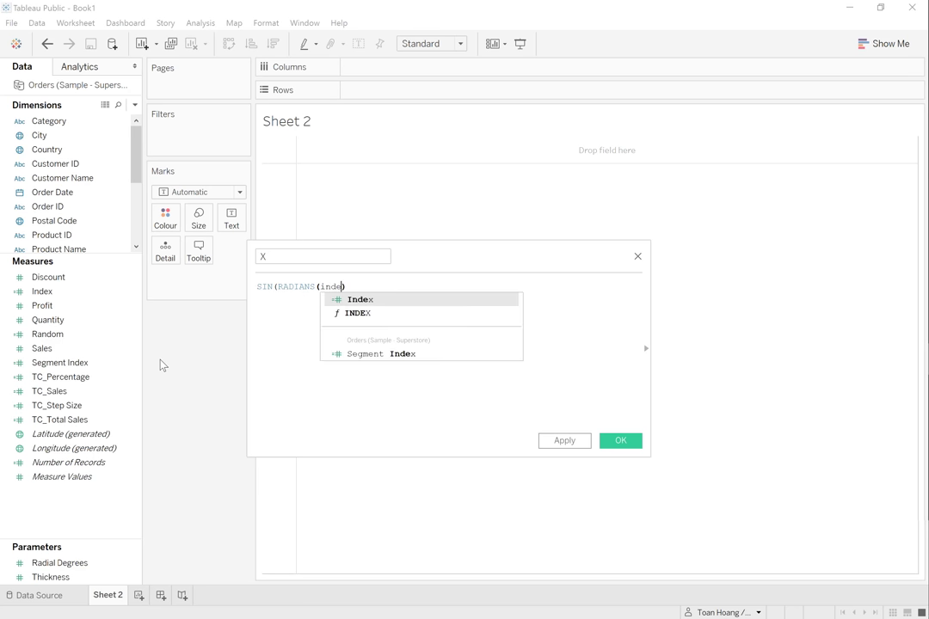
key(Return)
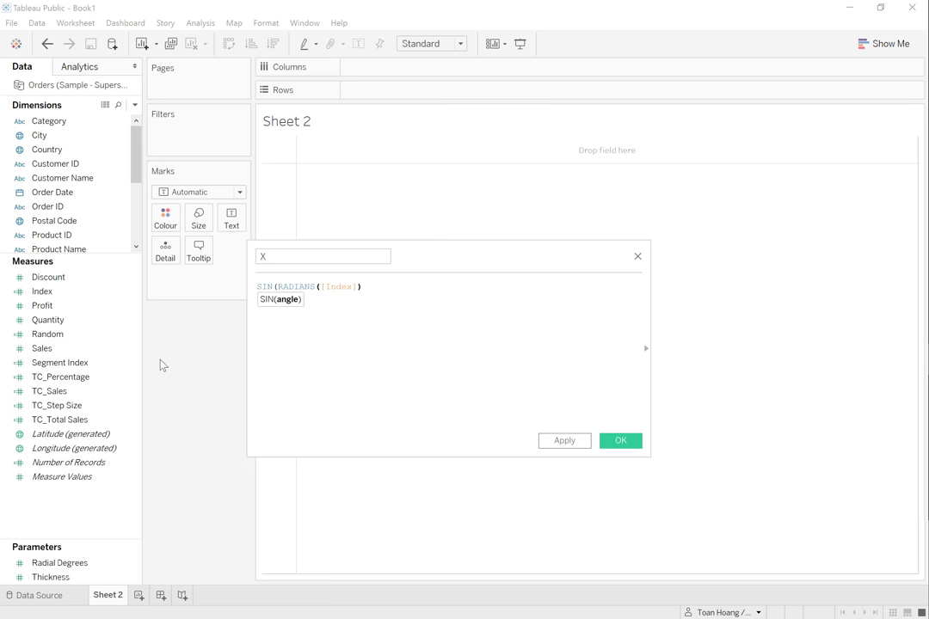
text()*)
key(BackSpace)
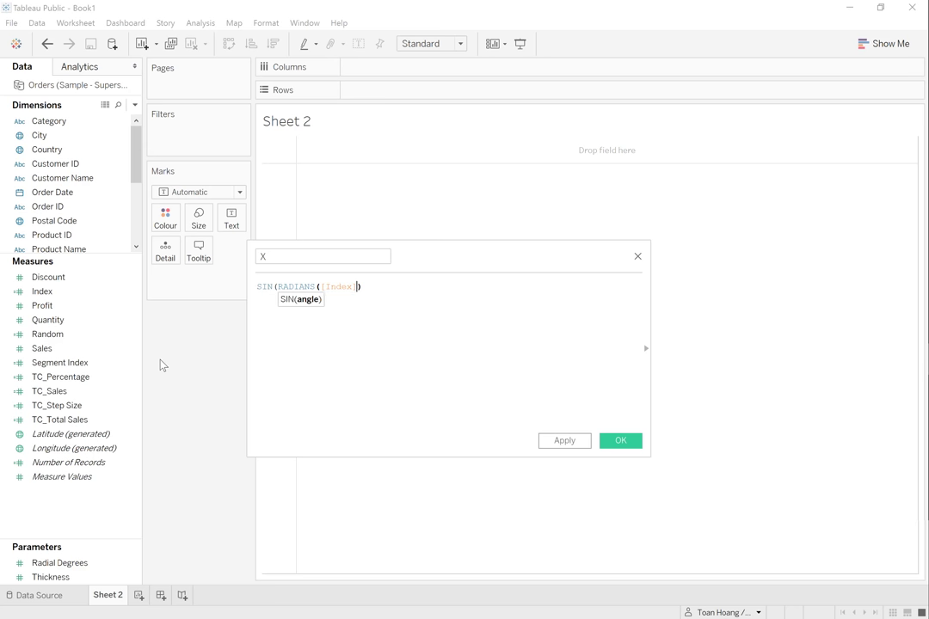
key(Left)
text(%[TC_Step Size])
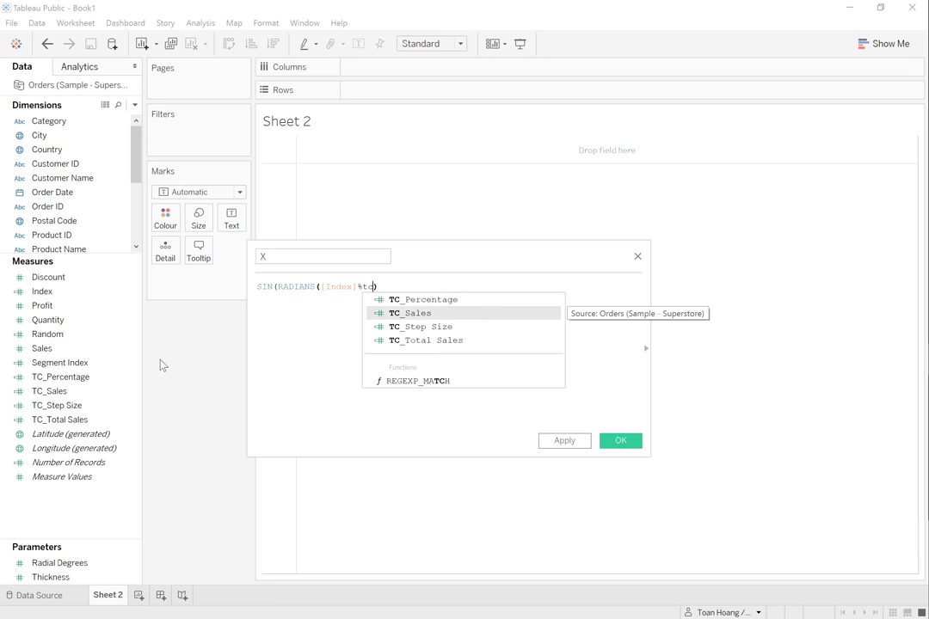
key(Return)
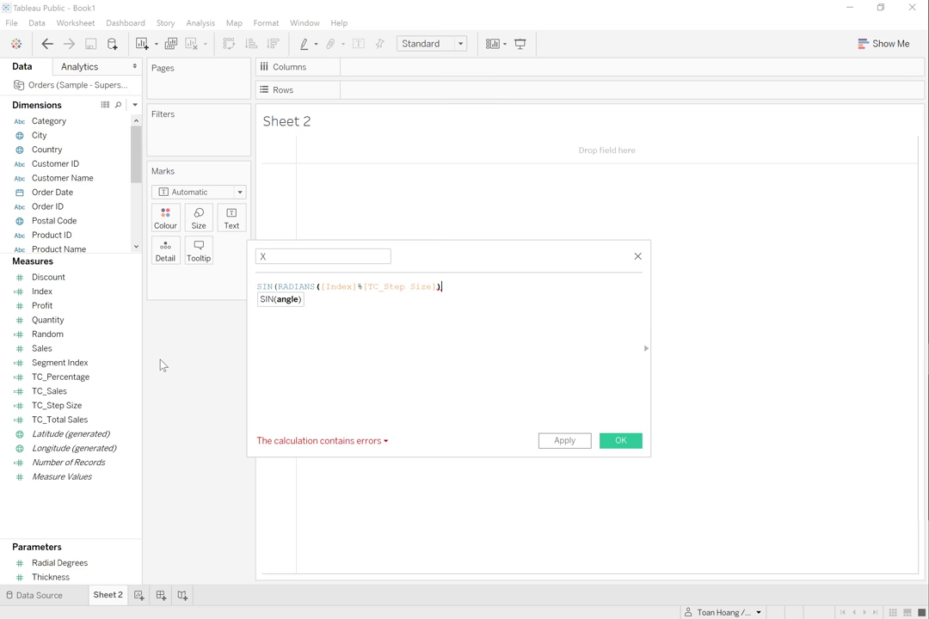
text())
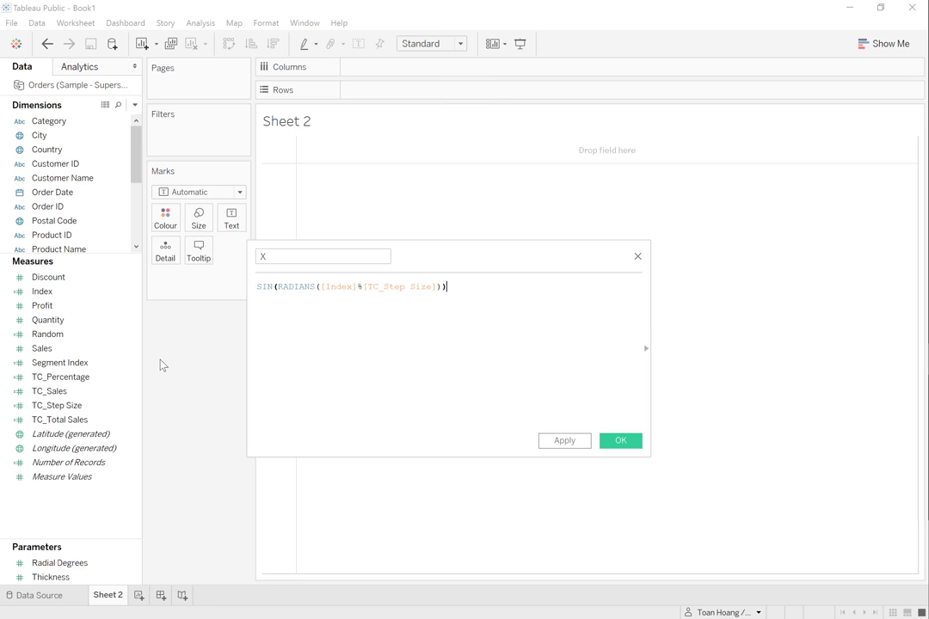
Step: Multiply the sine term in X by an opened bracket starting with WINDOW_MAX([Segment Index])
text(*(window)
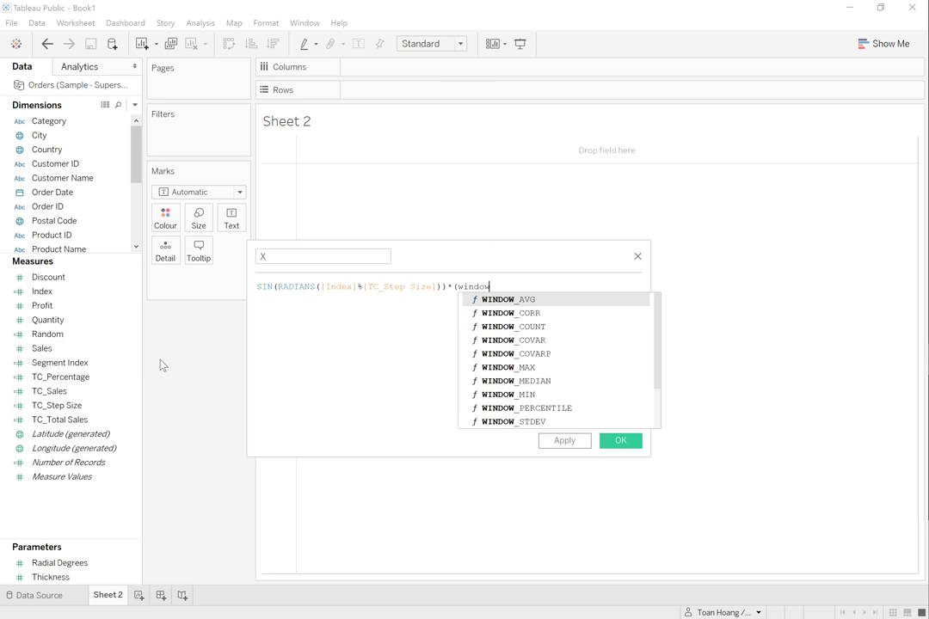
key(Down)
key(Down)
key(Down)
key(Down)
key(Down)
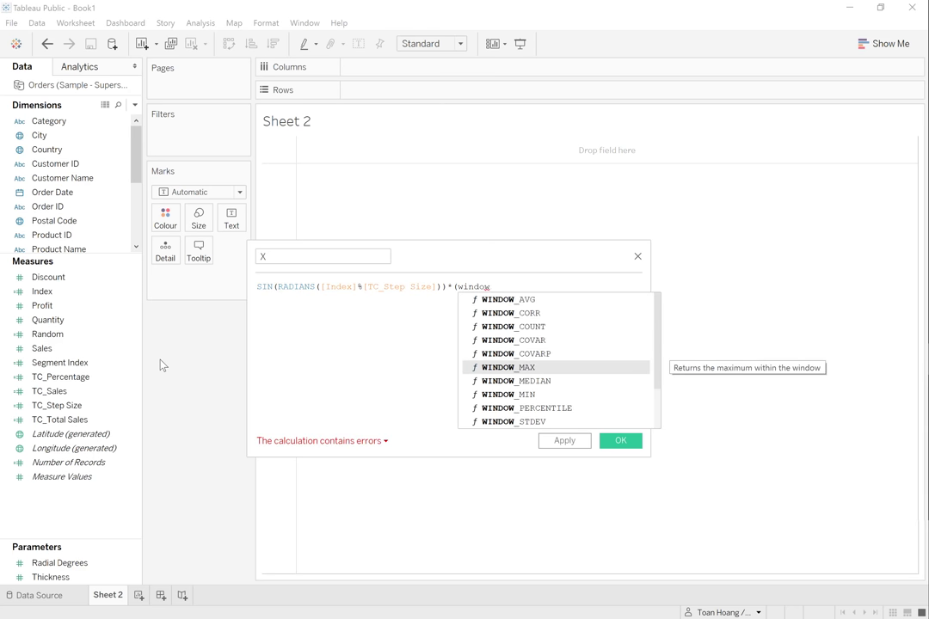
key(Return)
text(segm)
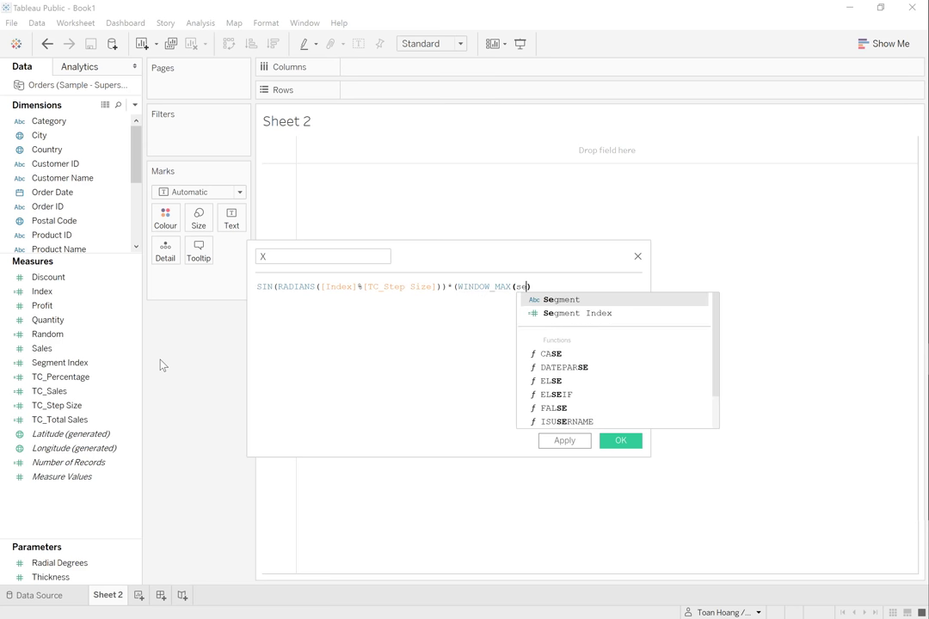
key(Return)
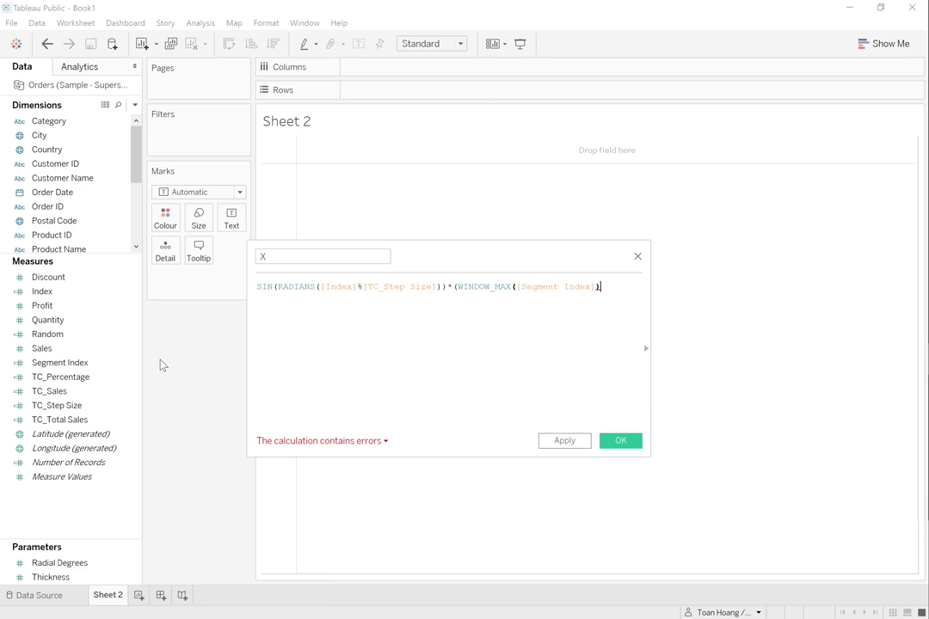
Step: Add [Random] to the window maximum, close the bracket and widen the editor to fit the X formula
text(+rand)
key(Return)
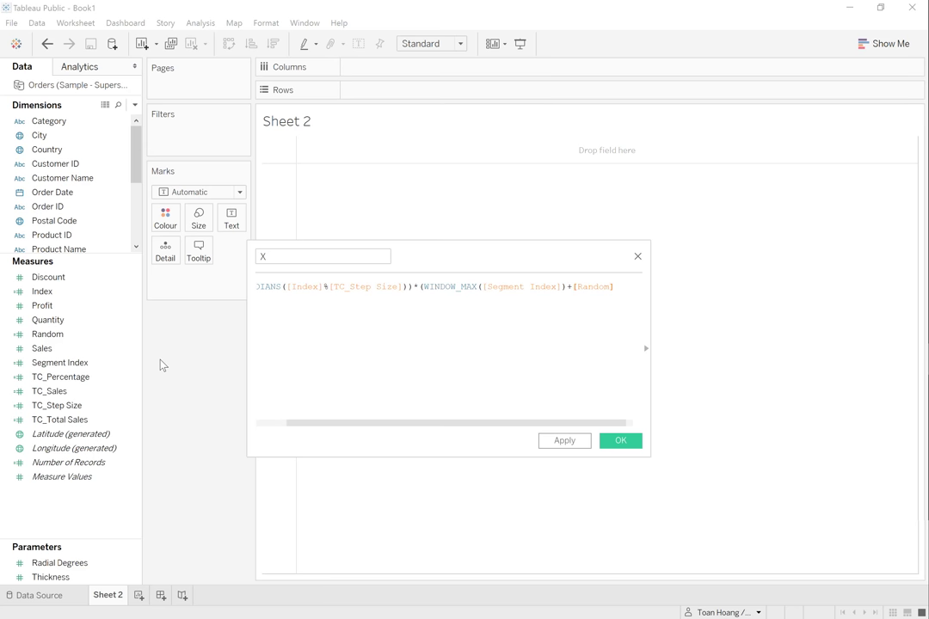
text())
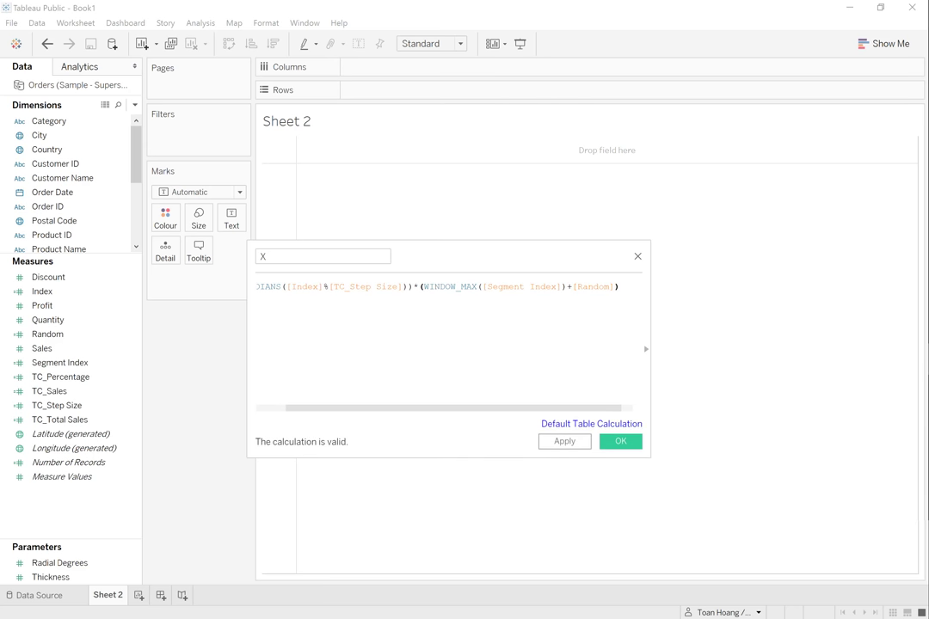
drag(650, 385, 727, 385)
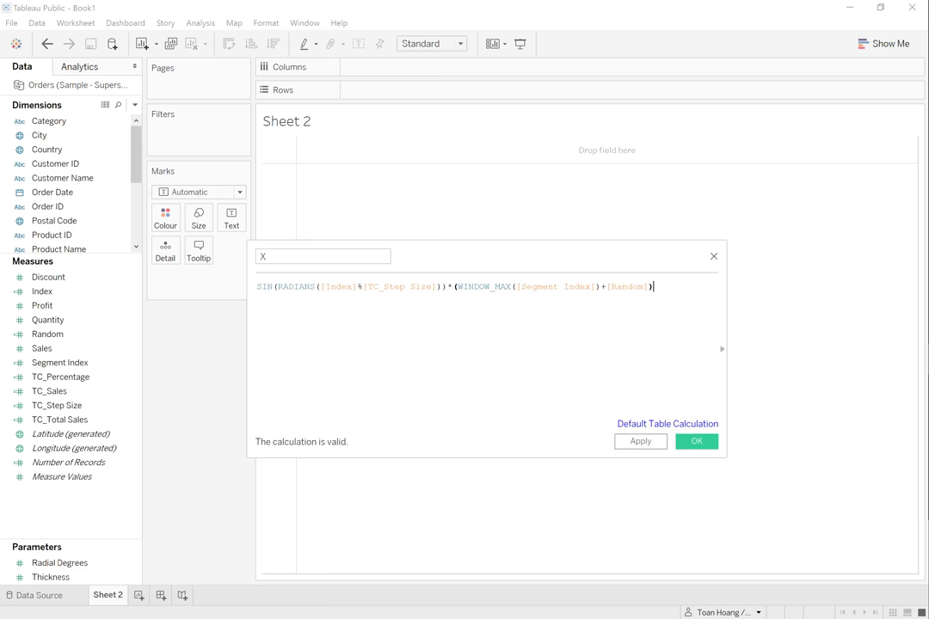
Step: Copy the whole X formula and save the calculated field
key(ctrl+a)
key(ctrl+c)
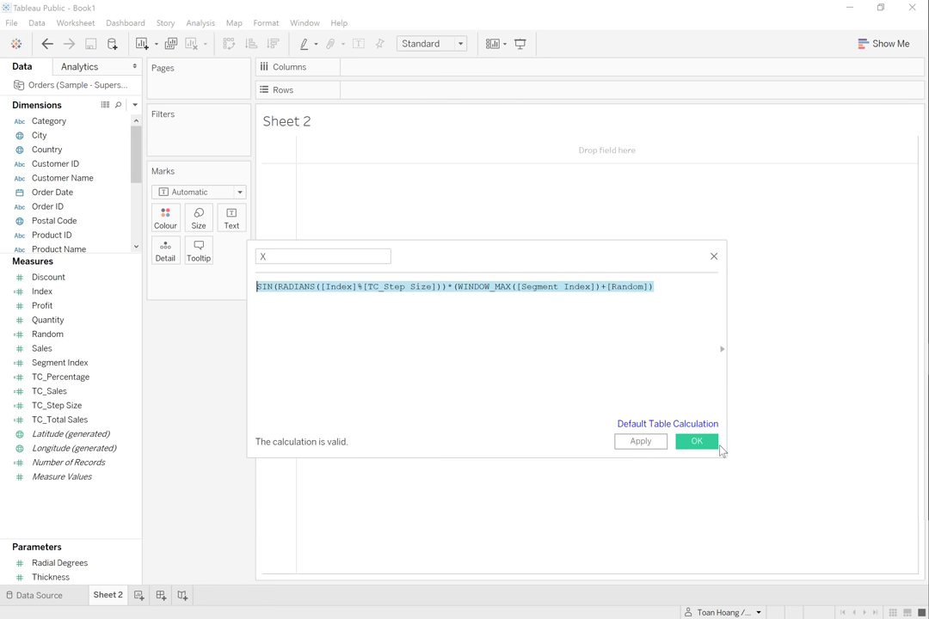
click(693, 442)
Step: Create the calculated field Y from the copied X formula, replacing SIN with COS, and save it
right_click(95, 506)
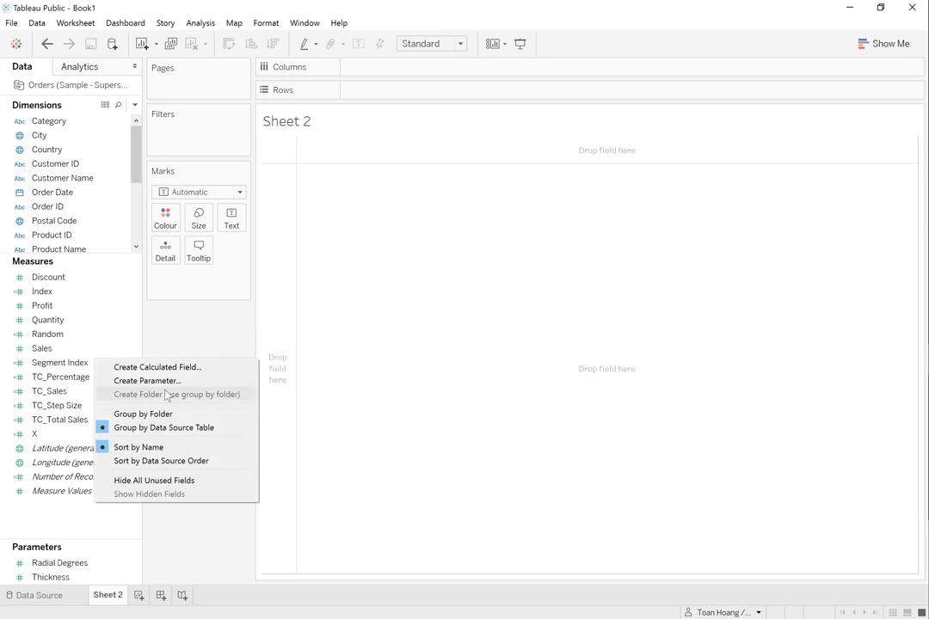
click(183, 371)
text(Y)
key(Tab)
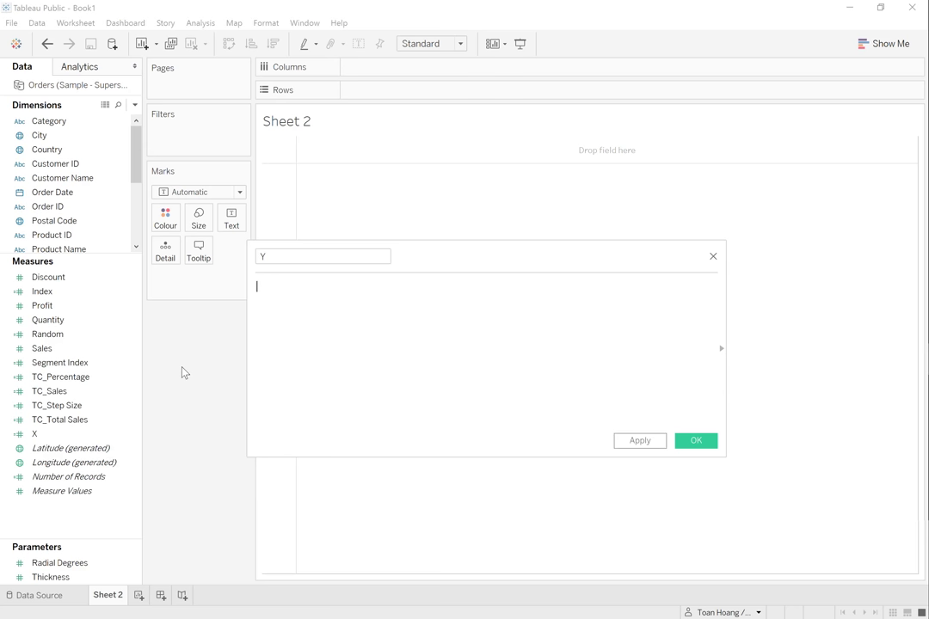
key(ctrl+v)
key(Home)
text(COS)
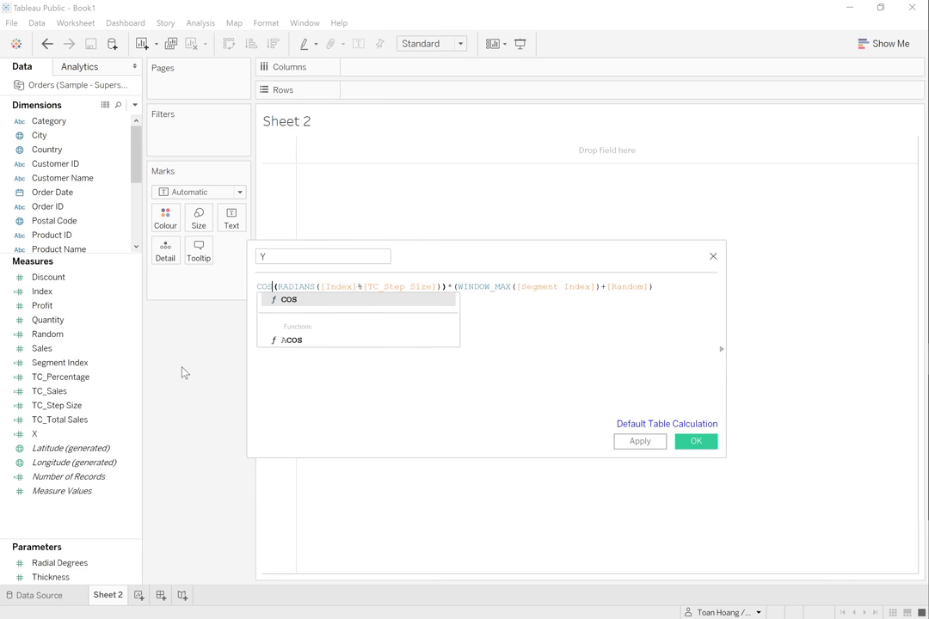
click(696, 441)
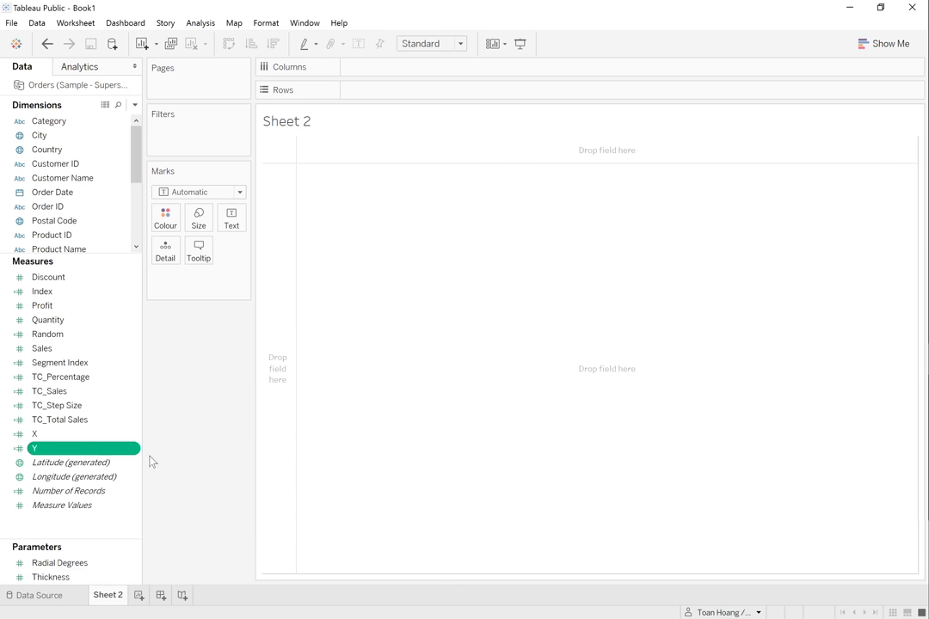
Step: Place the X field on Columns and the Y field on Rows
ctrl+click(35, 435)
drag(68, 440, 421, 69)
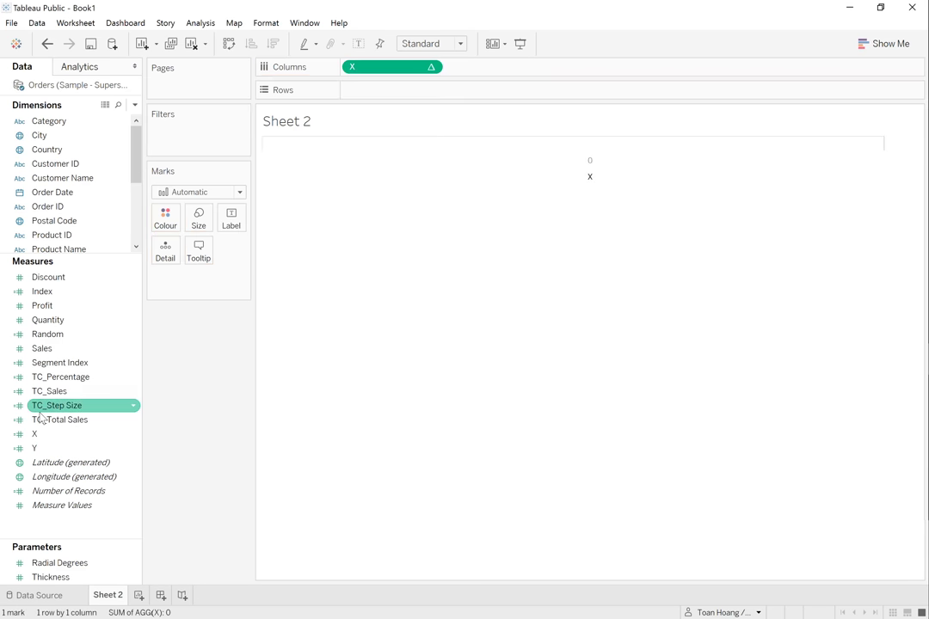
drag(35, 448, 387, 89)
Step: Add Product Name as detail to the marks and colour them by Segment
drag(64, 248, 166, 249)
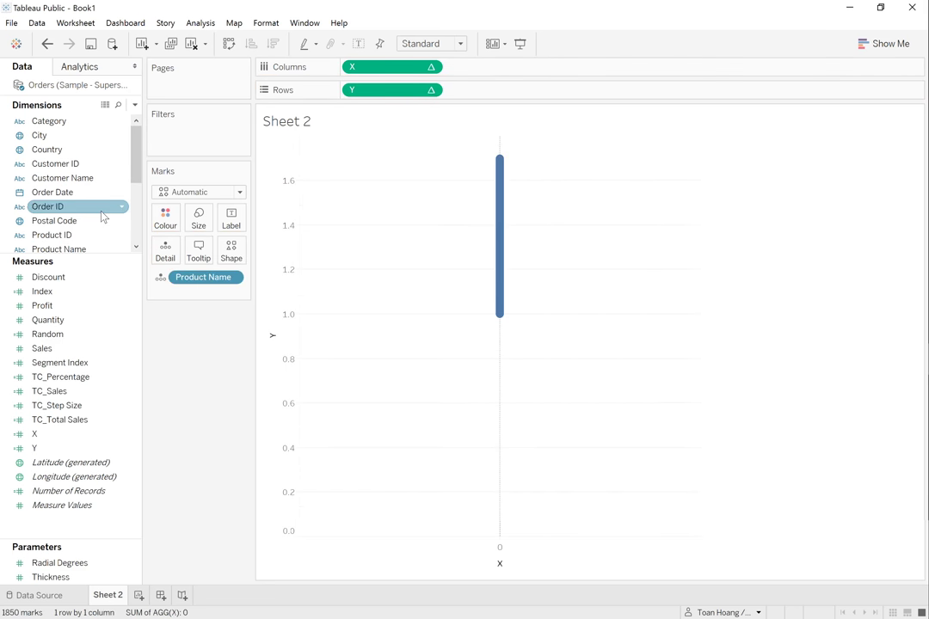
scroll(97, 209, down, 3)
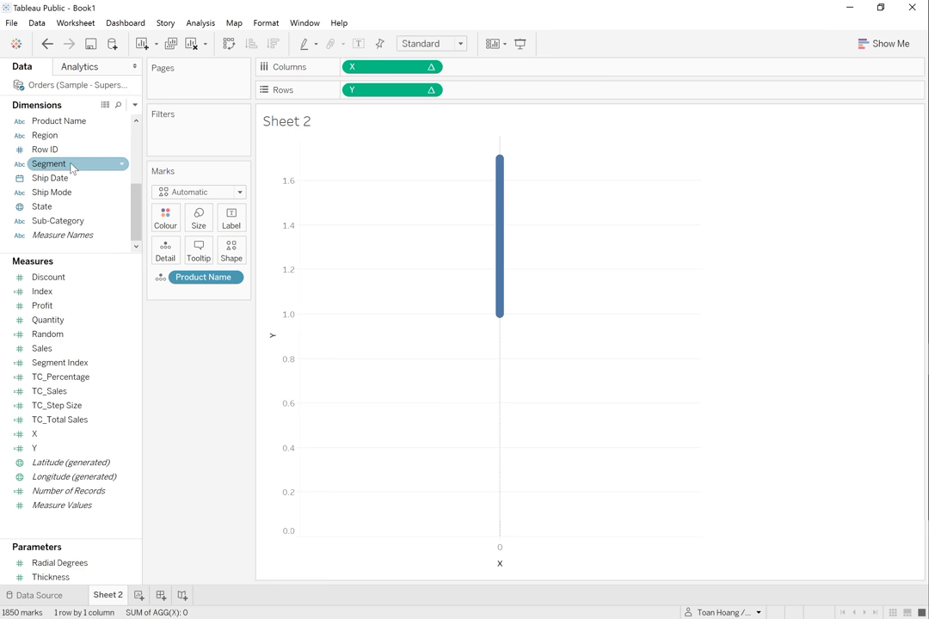
drag(72, 166, 171, 220)
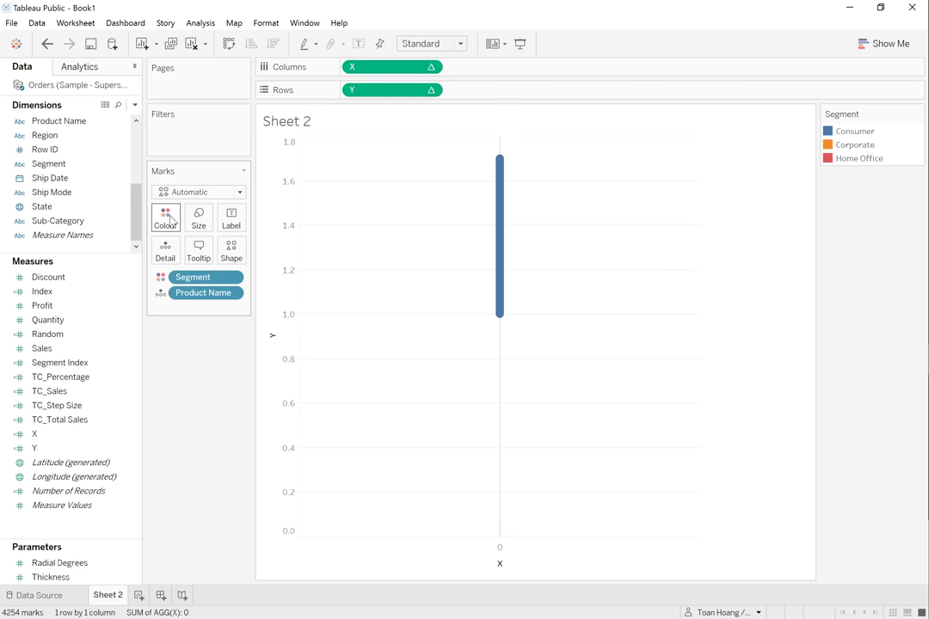
Step: Compute the X and Y table calculations using Product Name
right_click(379, 66)
mouse_move(487, 236)
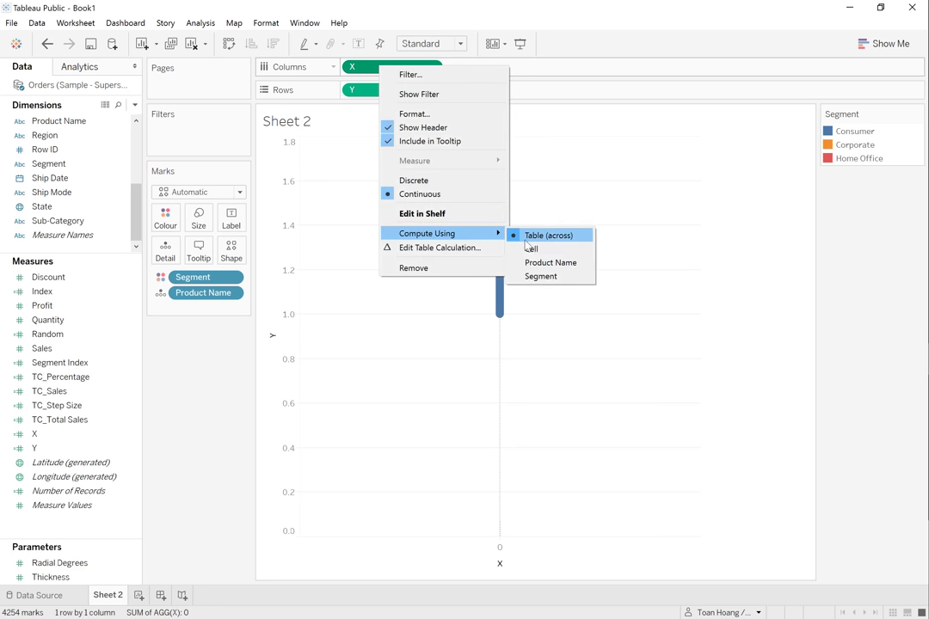
click(550, 261)
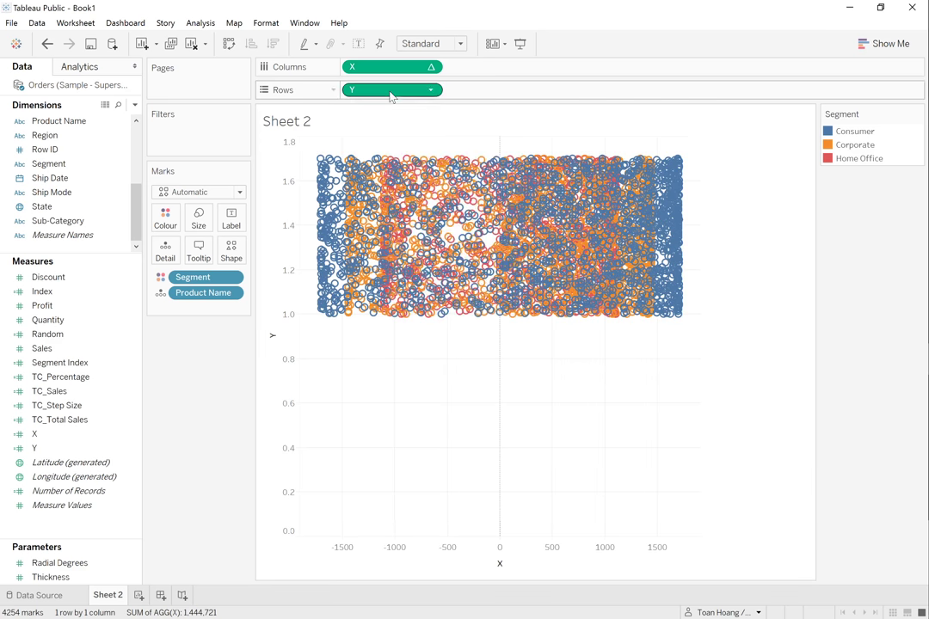
right_click(390, 92)
mouse_move(469, 260)
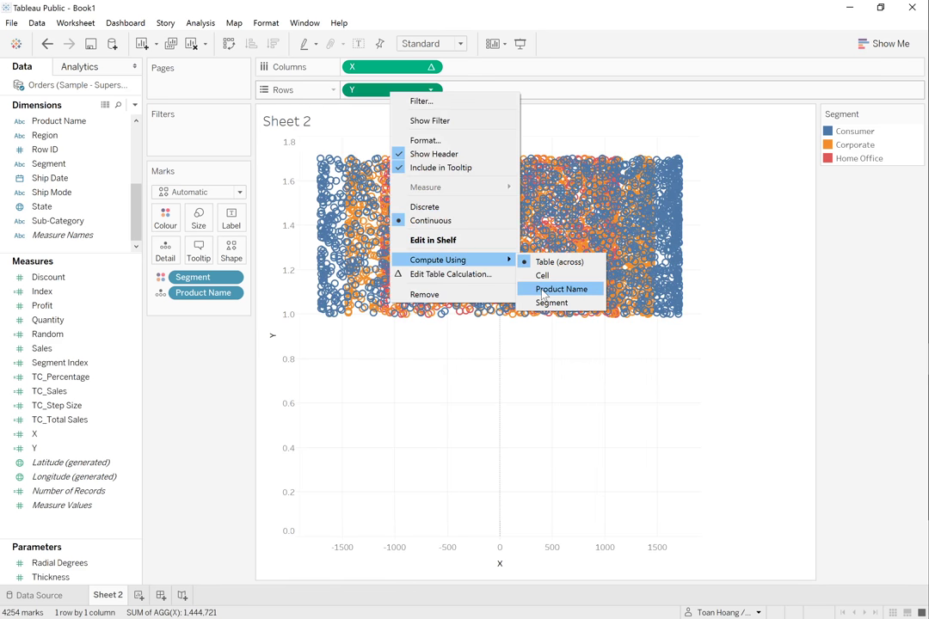
click(542, 288)
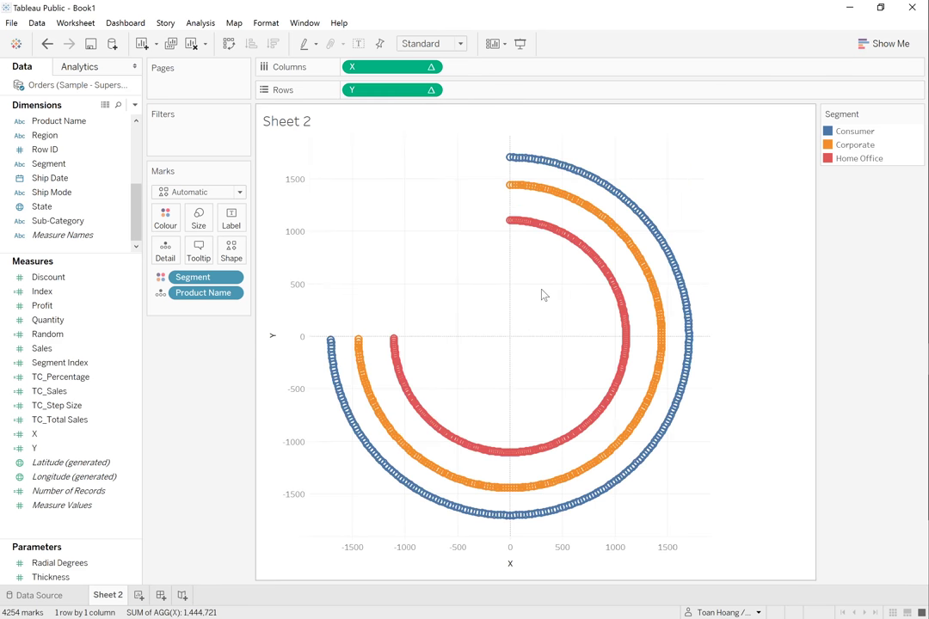
Step: In X's table calculation, compute TC_Step Size and TC_Total Sales using both Product Name and Segment
right_click(386, 71)
click(444, 248)
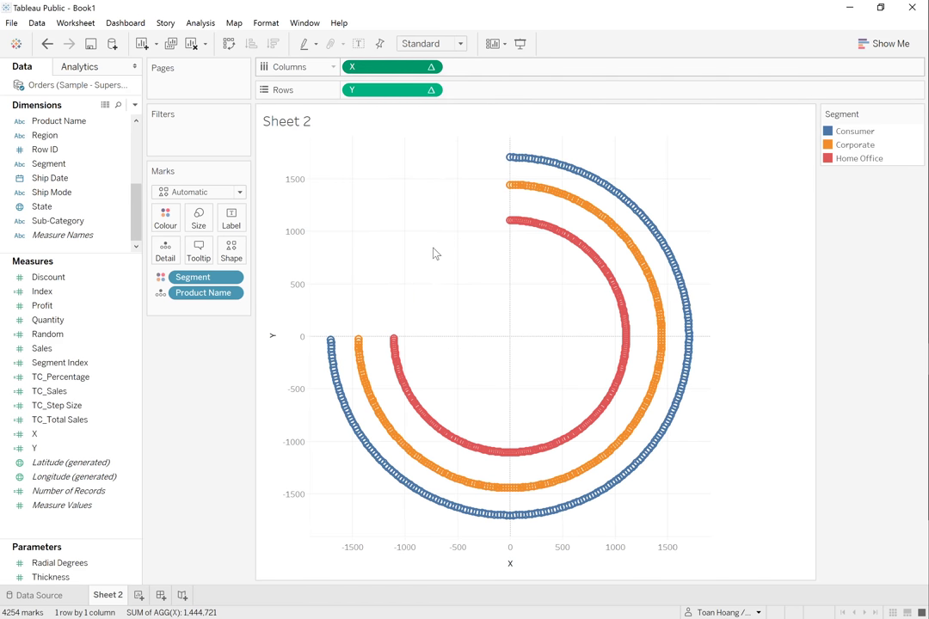
click(288, 148)
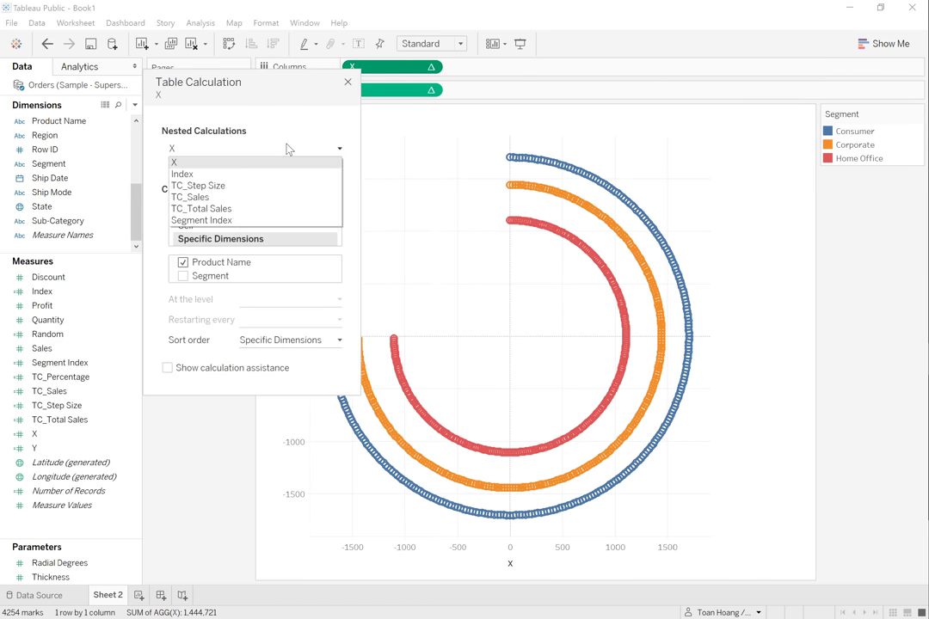
click(258, 185)
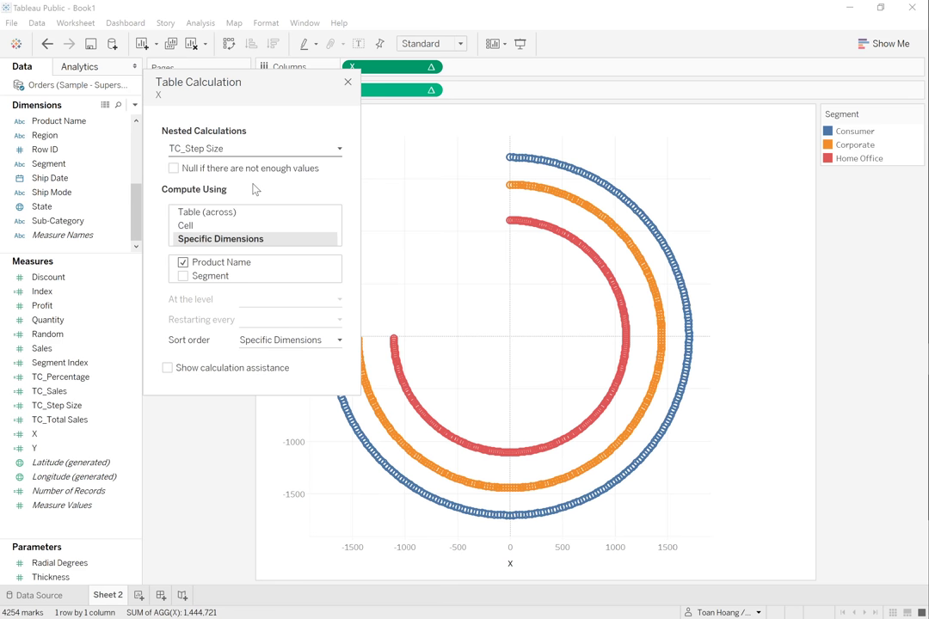
click(182, 276)
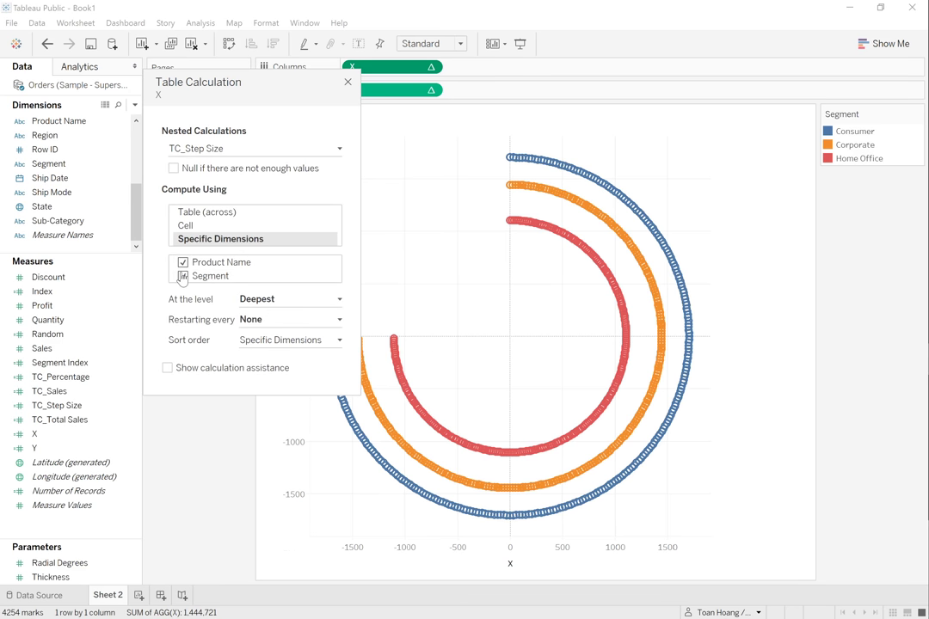
click(239, 151)
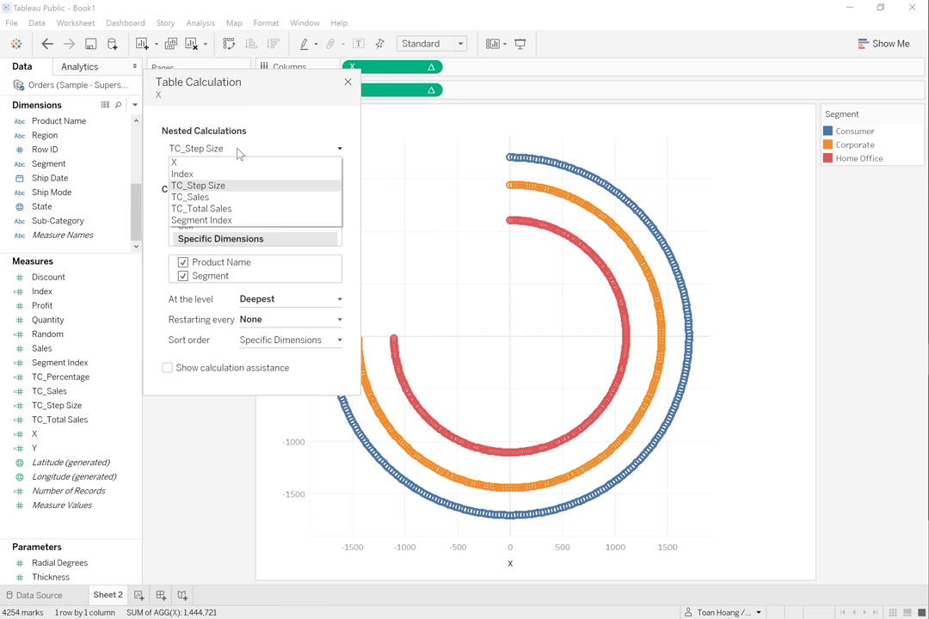
click(221, 213)
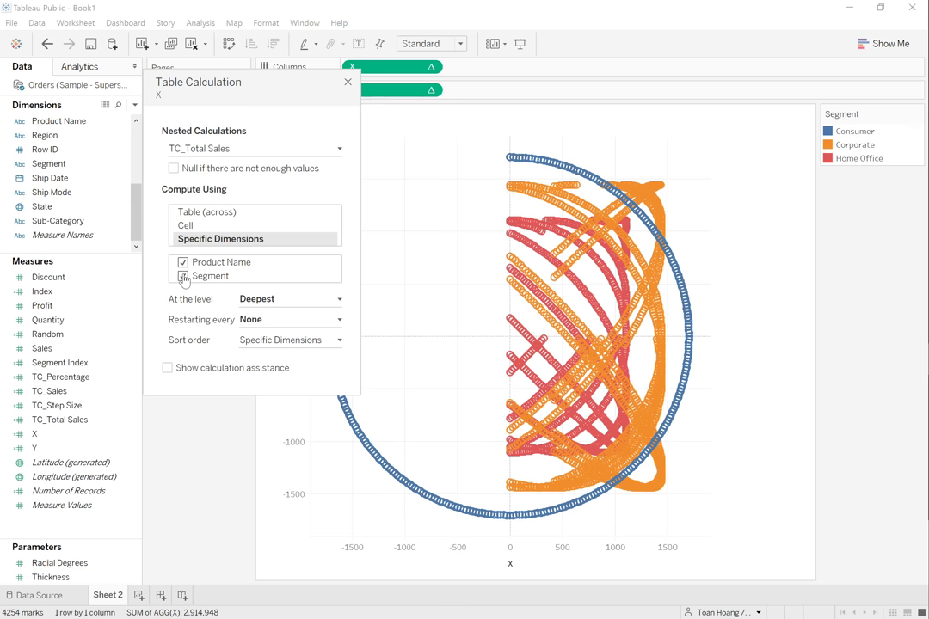
Step: Compute X's nested Segment Index calculation using Segment only
click(245, 151)
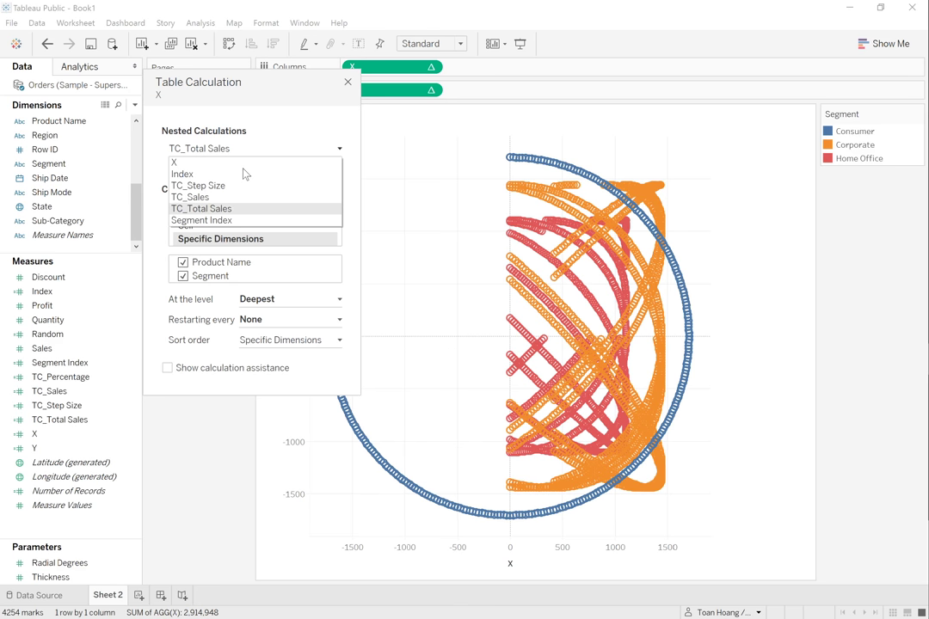
click(201, 218)
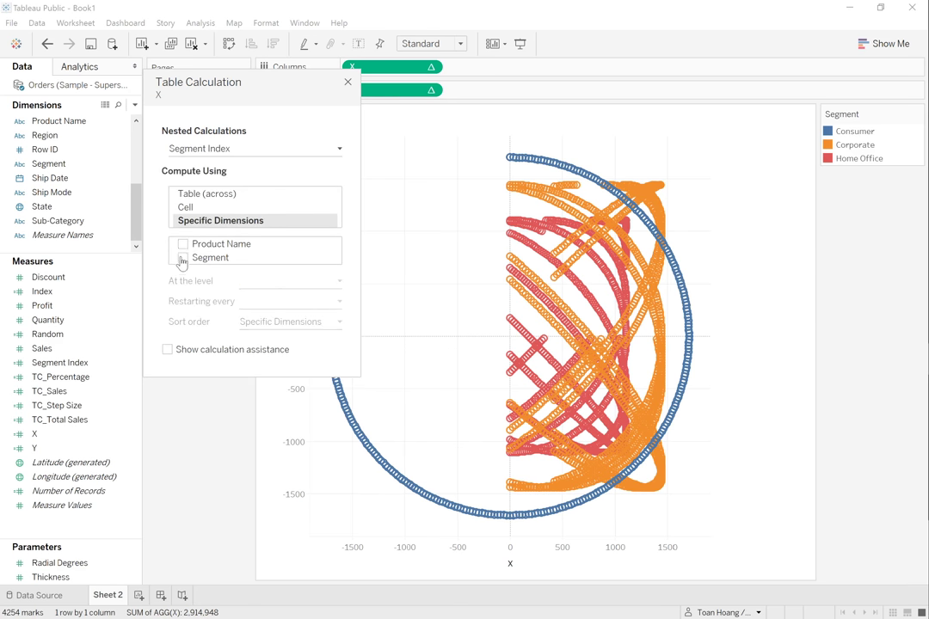
click(182, 258)
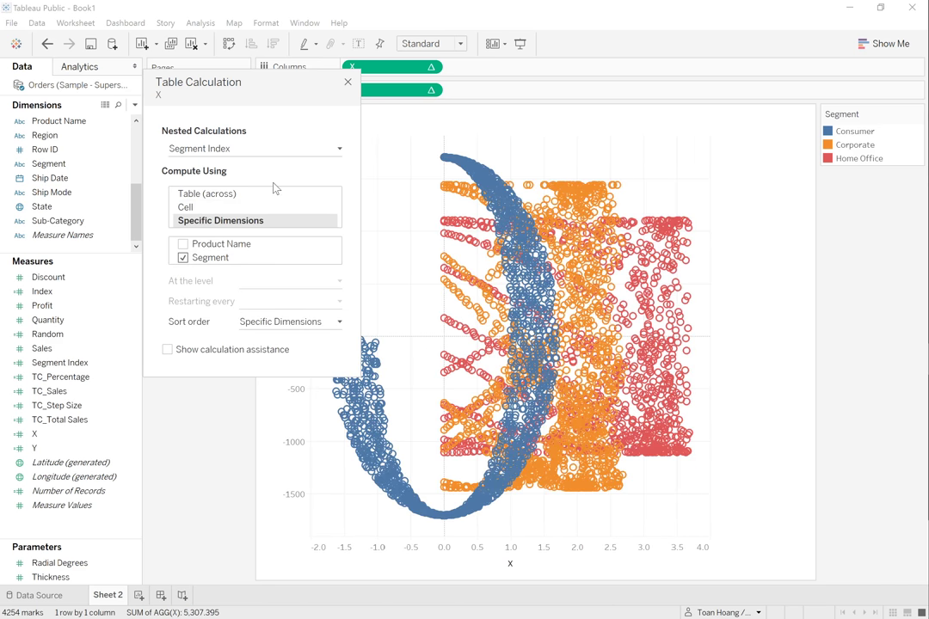
Step: In Y's table calculation, compute the nested Segment Index using Segment only
click(430, 89)
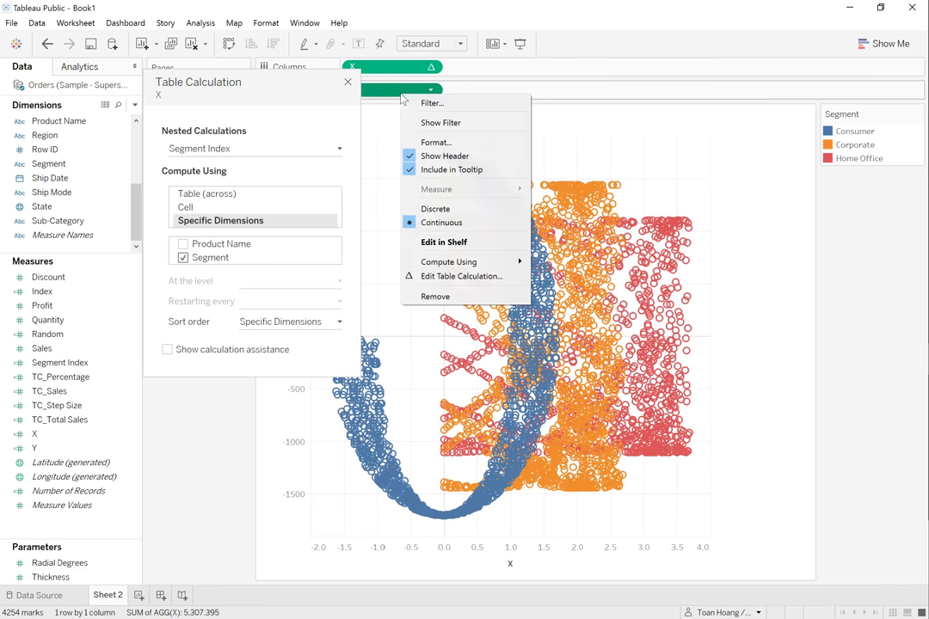
click(447, 276)
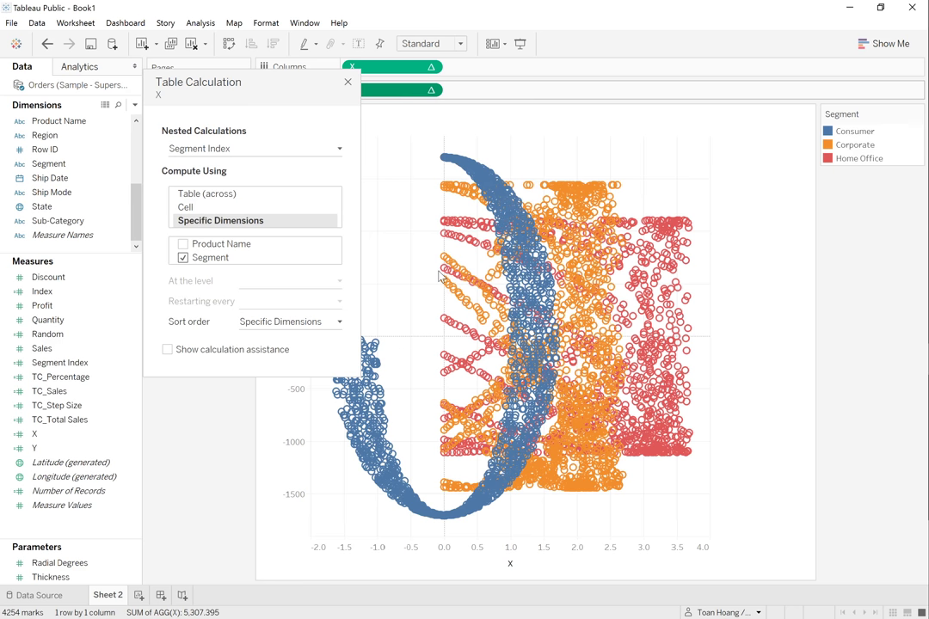
click(182, 257)
click(182, 243)
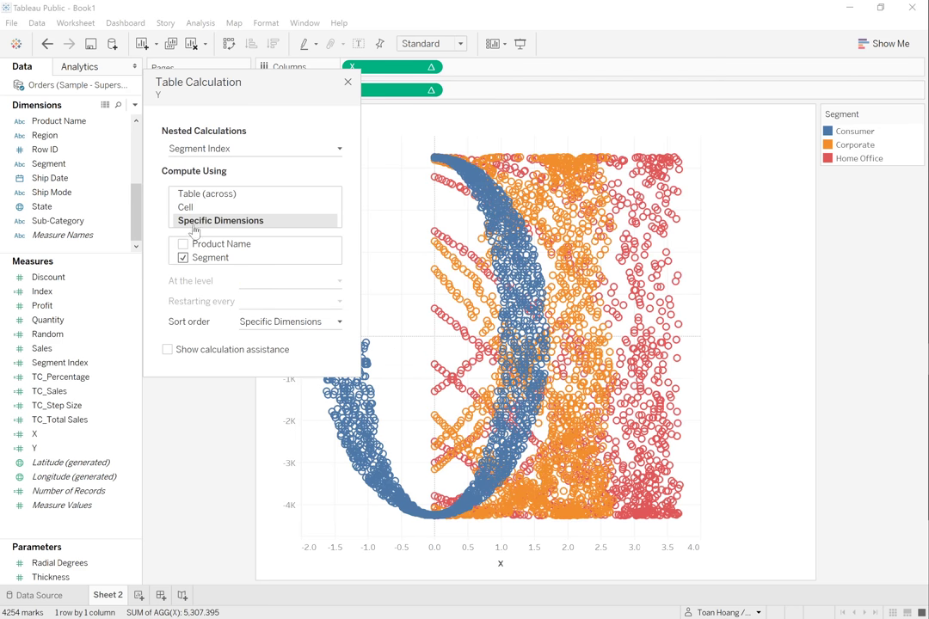
Step: Compute Y's nested TC_Total Sales and TC_Step Size using both Product Name and Segment, and close the table calculation
click(254, 150)
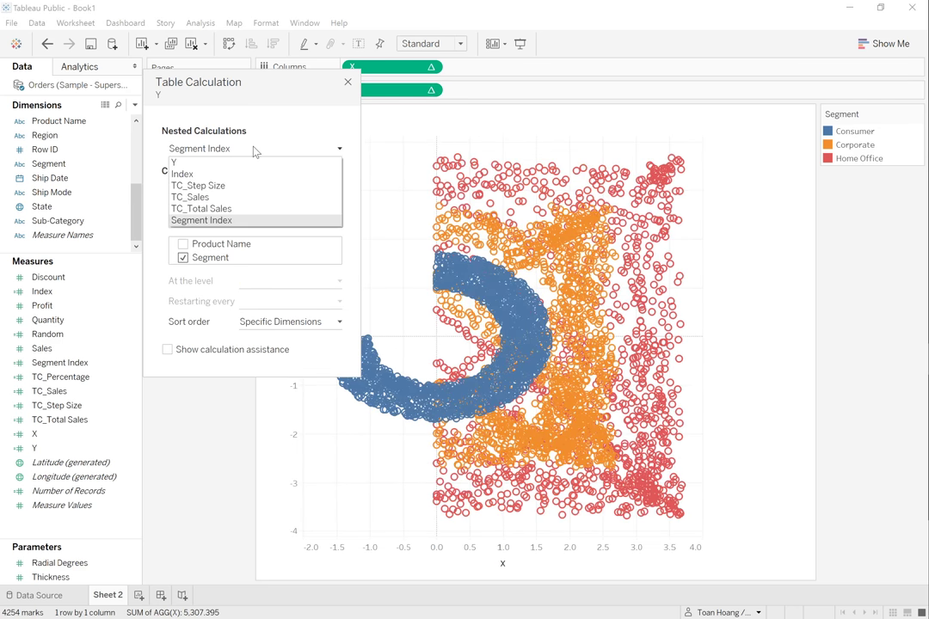
click(222, 209)
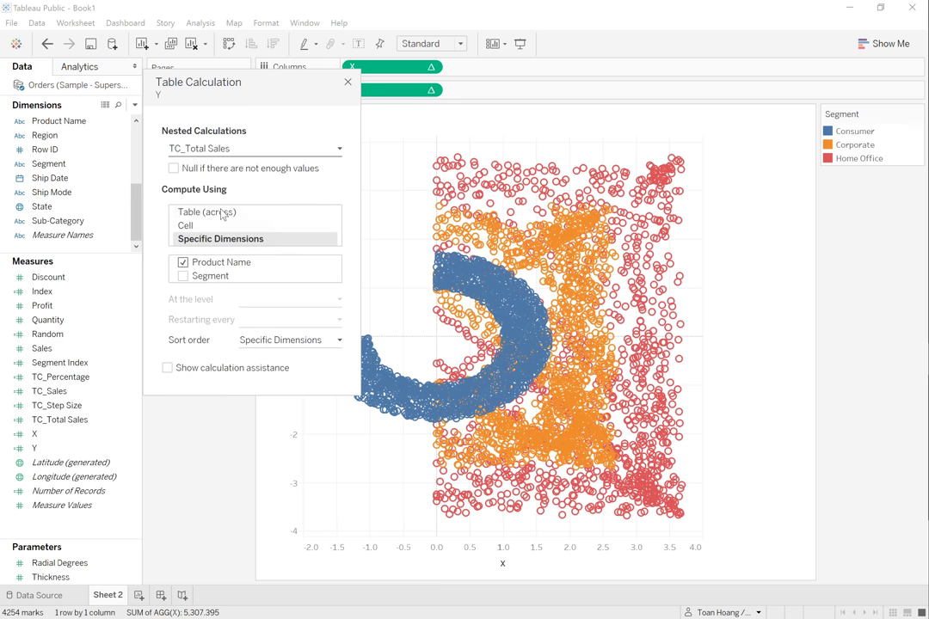
click(182, 276)
click(228, 149)
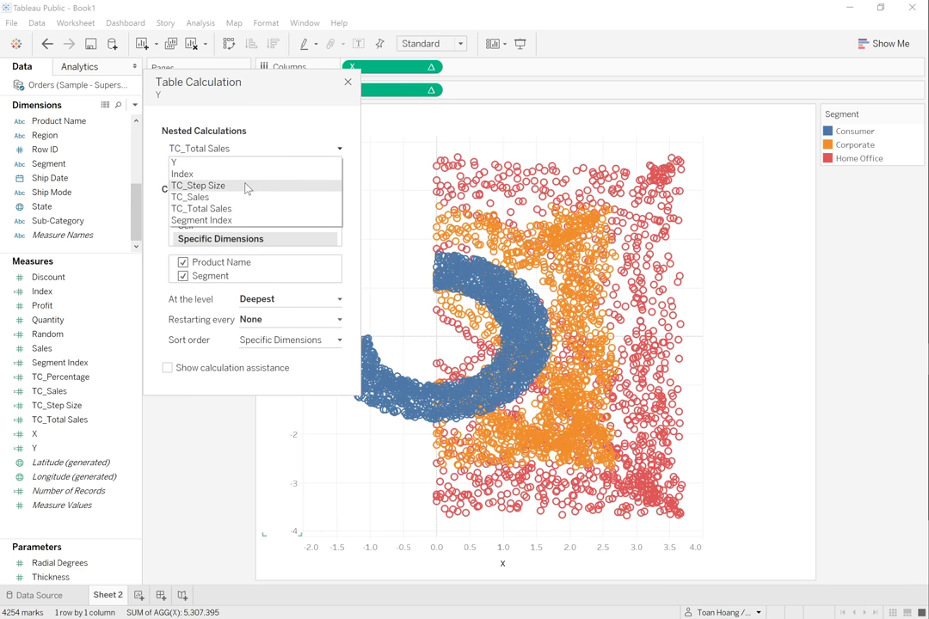
click(247, 186)
click(183, 276)
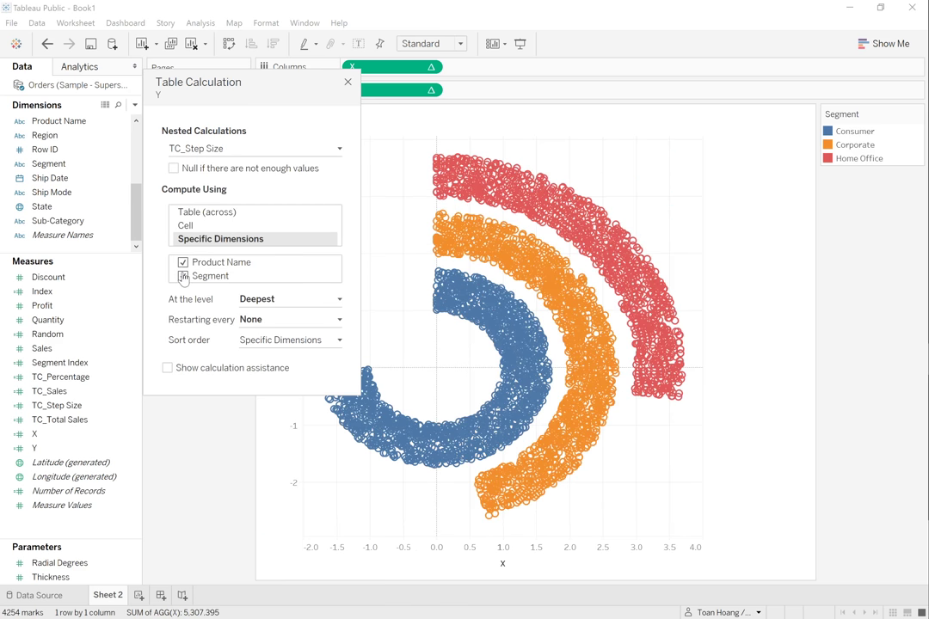
click(348, 84)
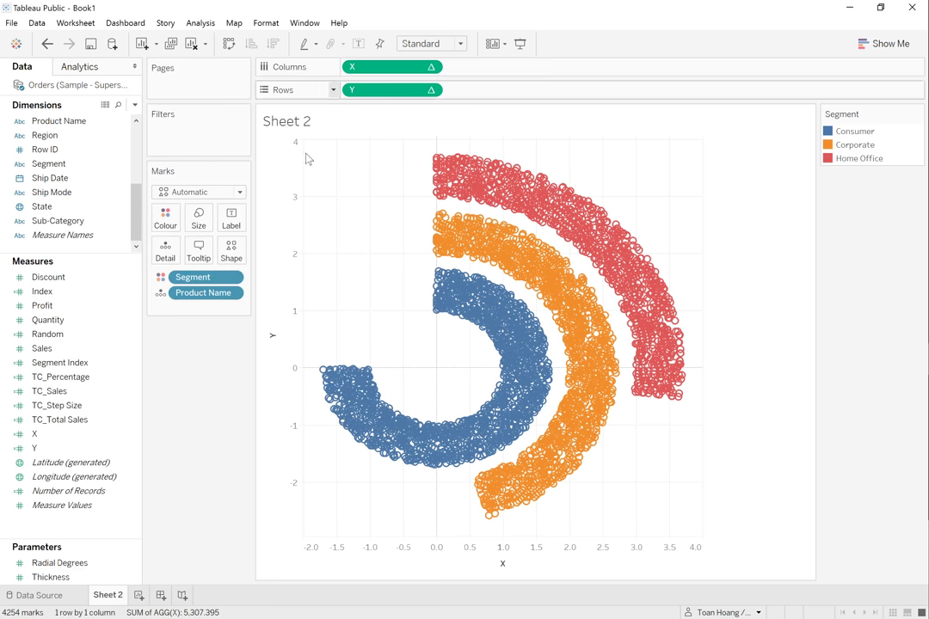
Step: Sort the Segment field on the marks by data source order, descending
right_click(205, 280)
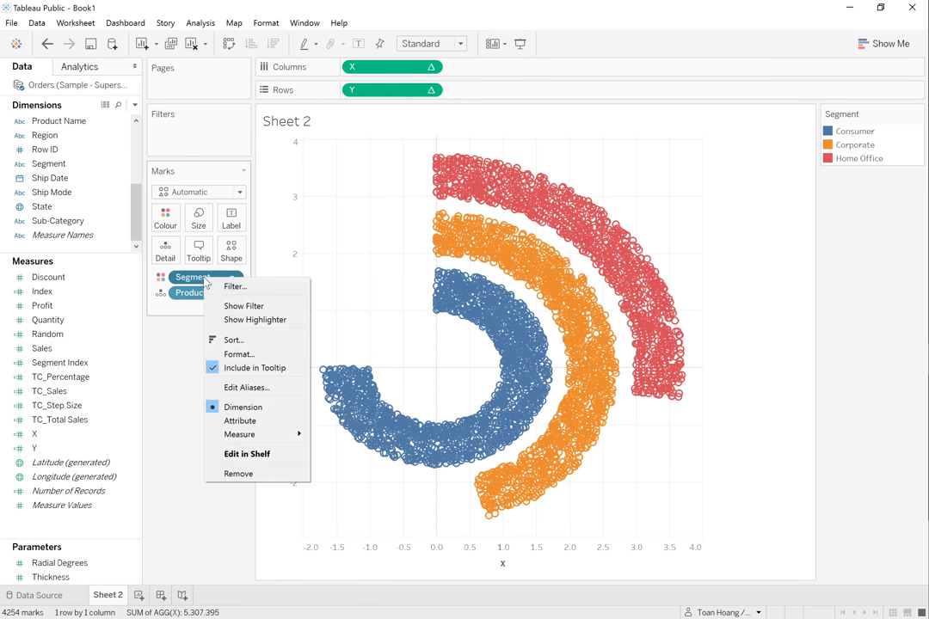
click(253, 342)
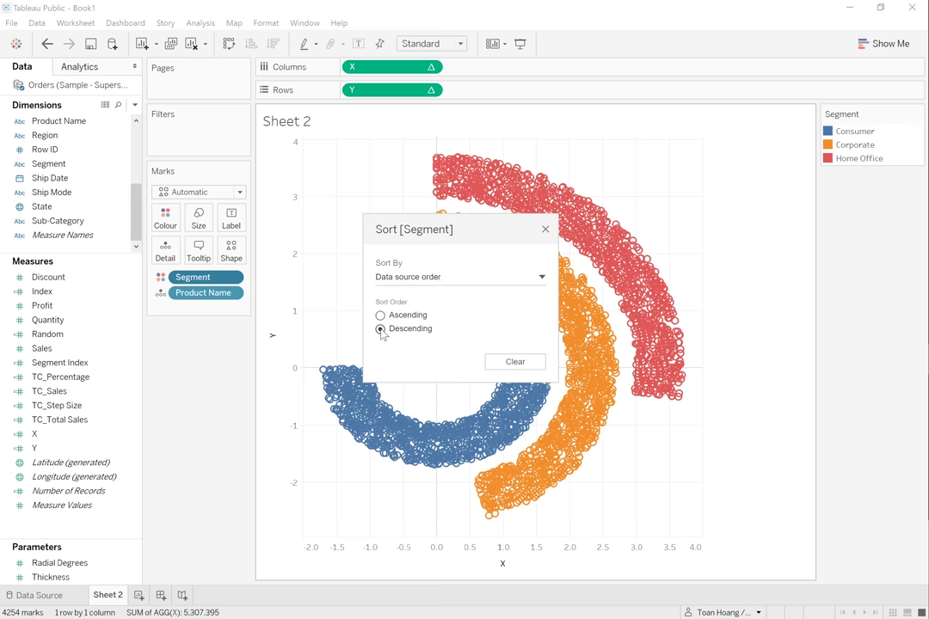
click(546, 229)
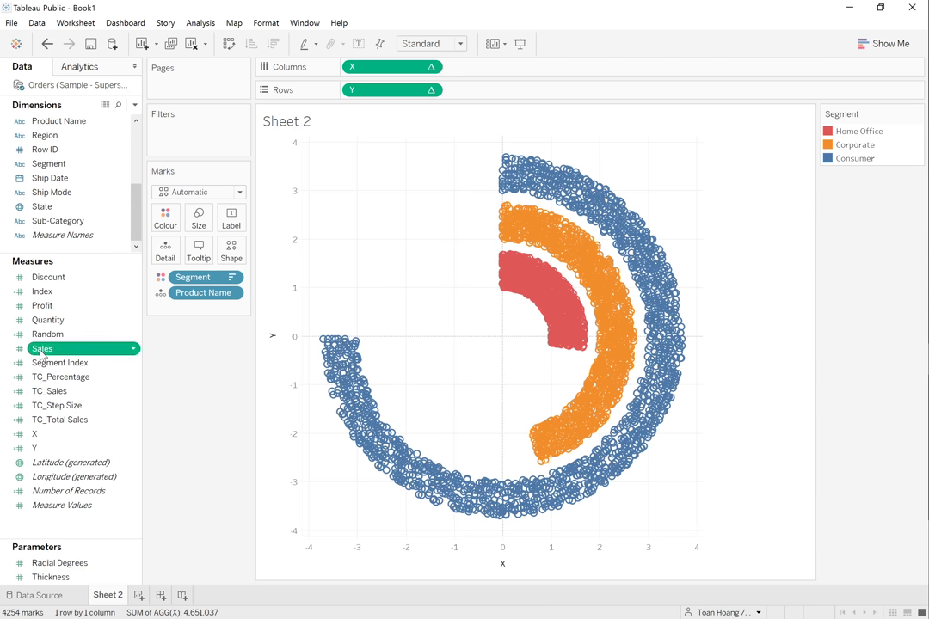
Step: Size the marks by Sales and change the mark type to Circle
drag(41, 349, 252, 258)
click(199, 225)
click(208, 193)
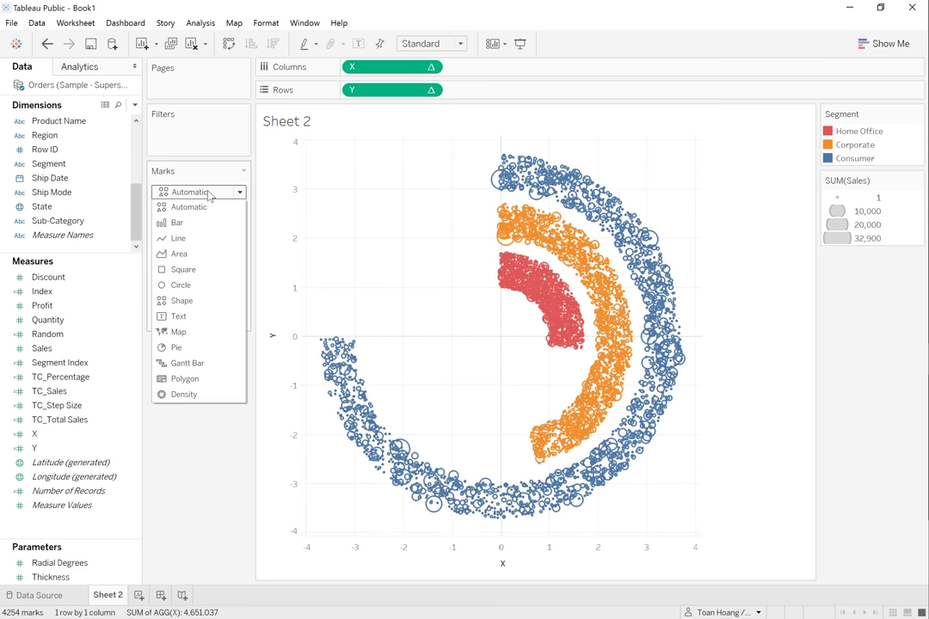
key(Escape)
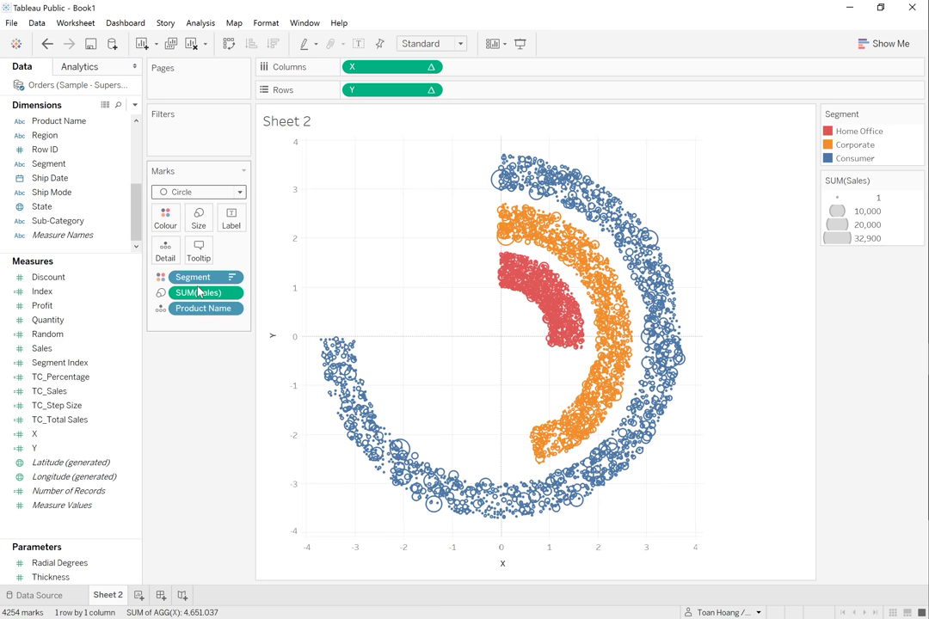
Step: Set the opacity of the circle marks' colour to 50%
click(165, 218)
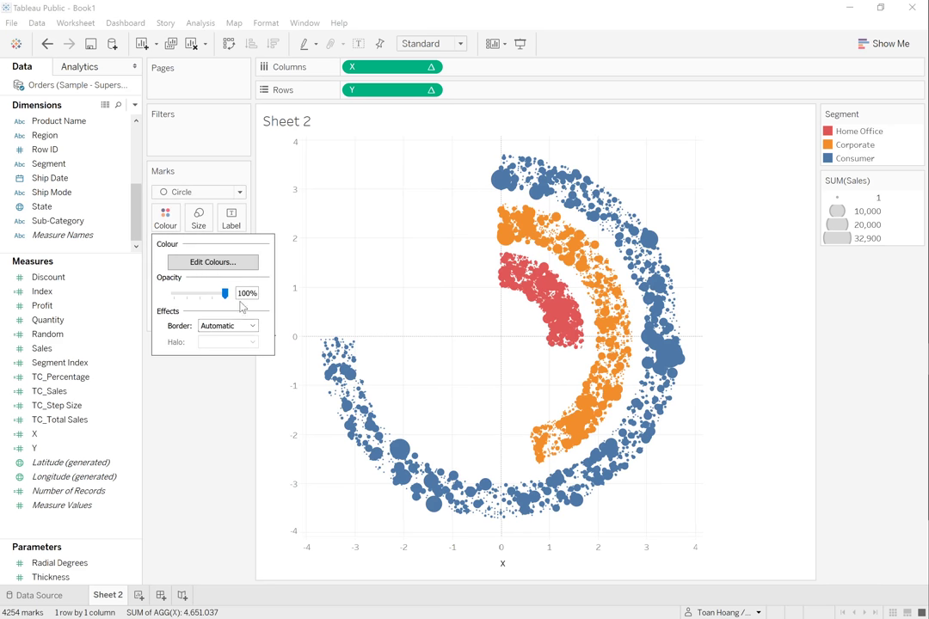
text(50)
key(Return)
click(228, 439)
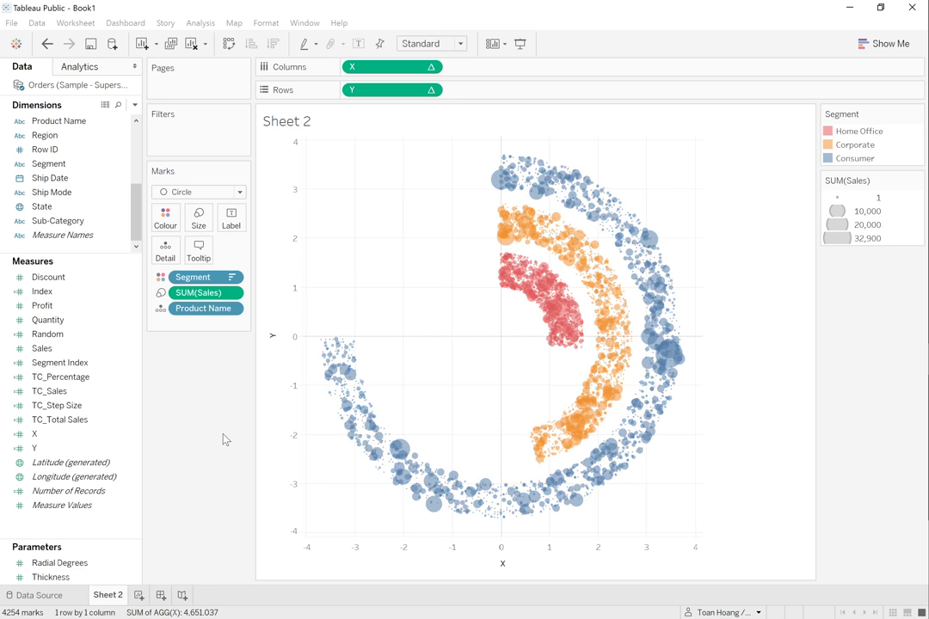
Step: Hide the headers of both the Y axis and the X axis
right_click(288, 274)
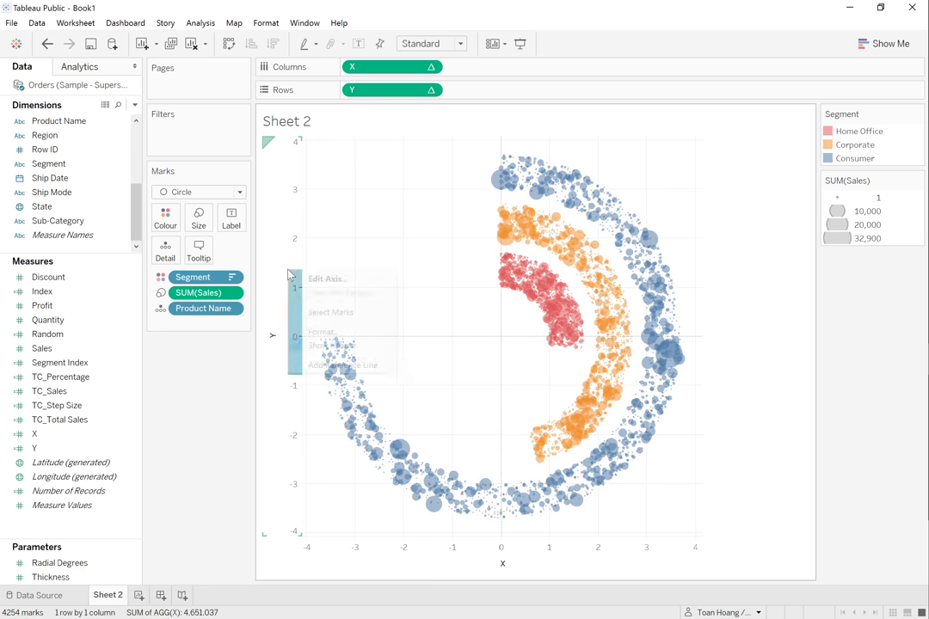
click(332, 345)
right_click(342, 560)
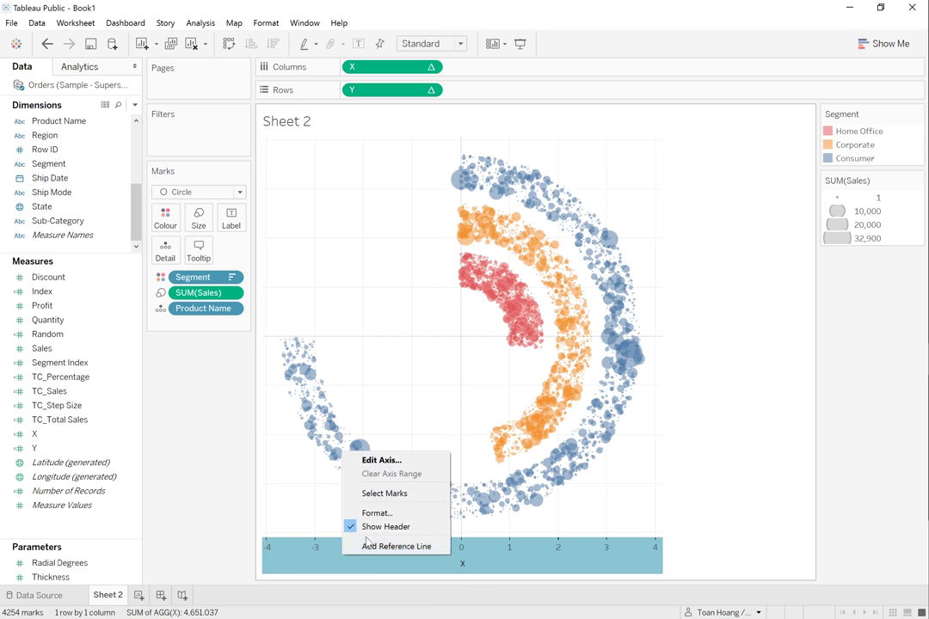
click(375, 530)
Step: Format the sheet's lines so that Grid Lines and Zero Lines are set to None
right_click(381, 326)
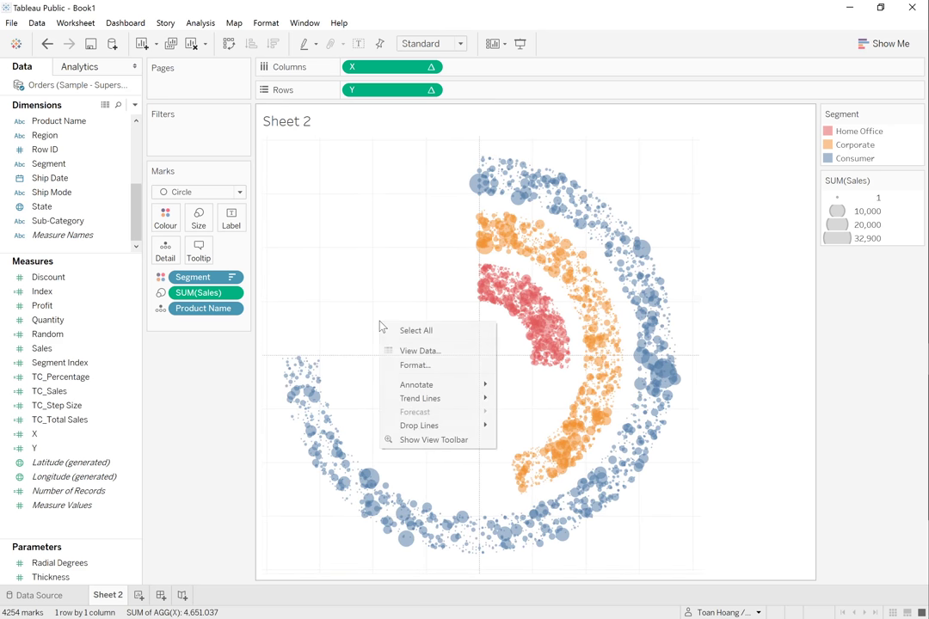
click(415, 365)
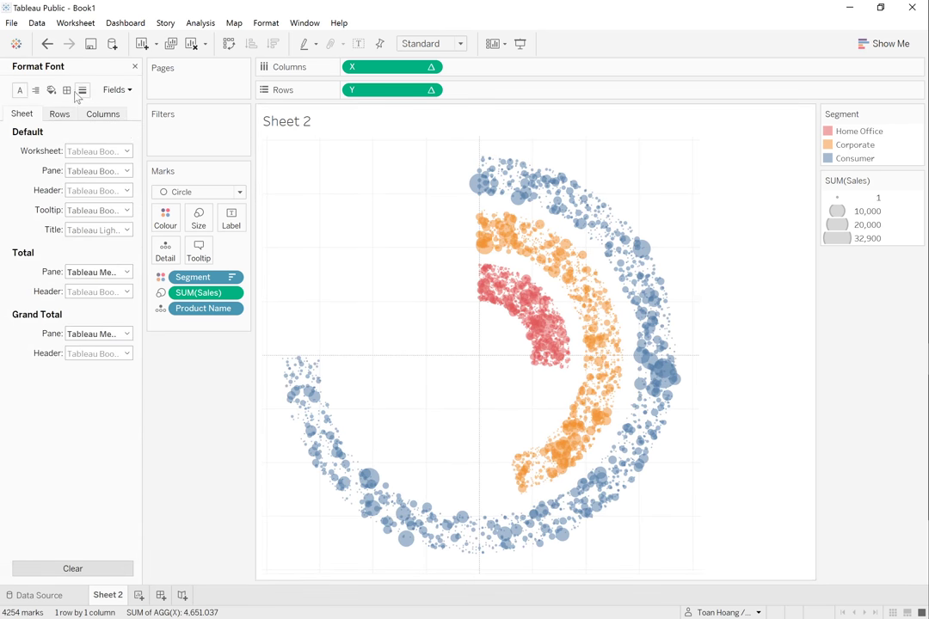
click(82, 90)
click(79, 151)
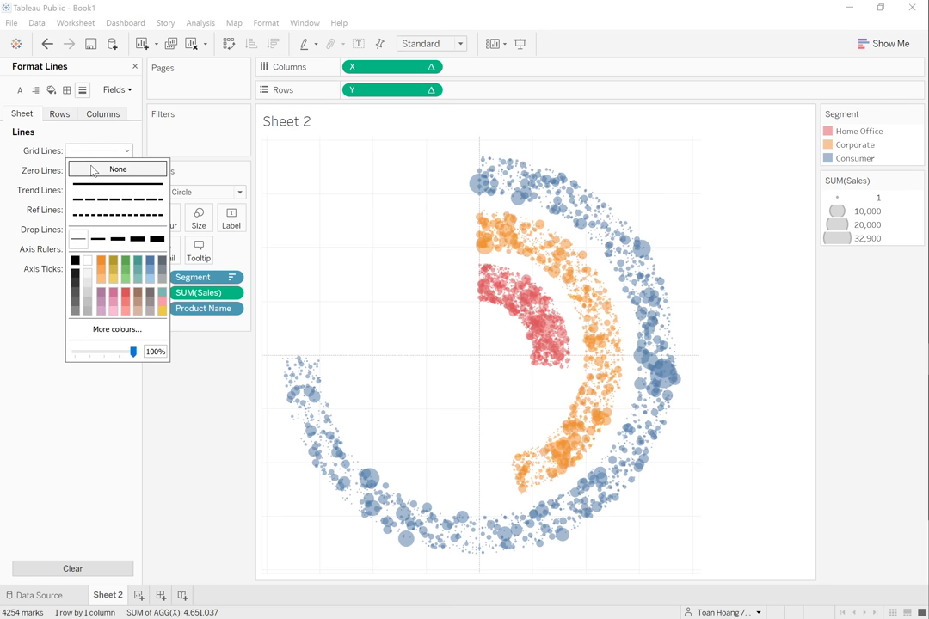
click(93, 170)
click(86, 171)
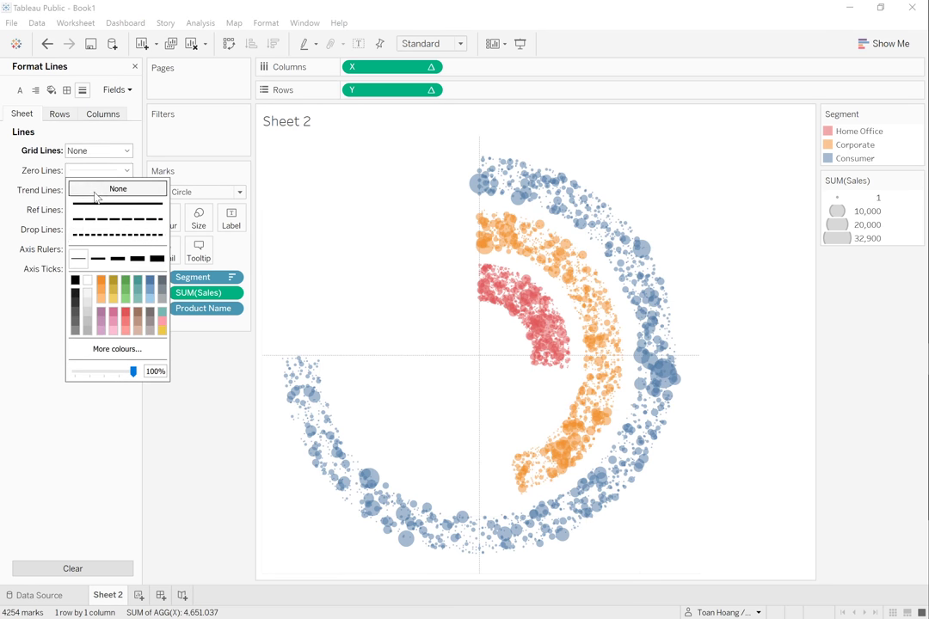
click(91, 189)
Step: Set the sheet's Axis Ticks and Axis Rulers to None in the line formatting
click(66, 89)
click(66, 90)
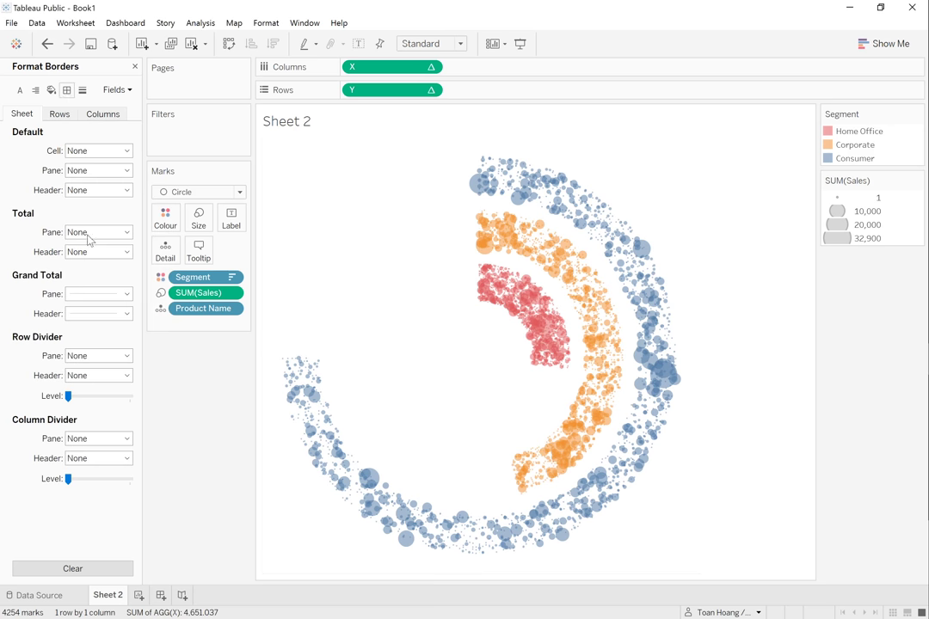
click(83, 90)
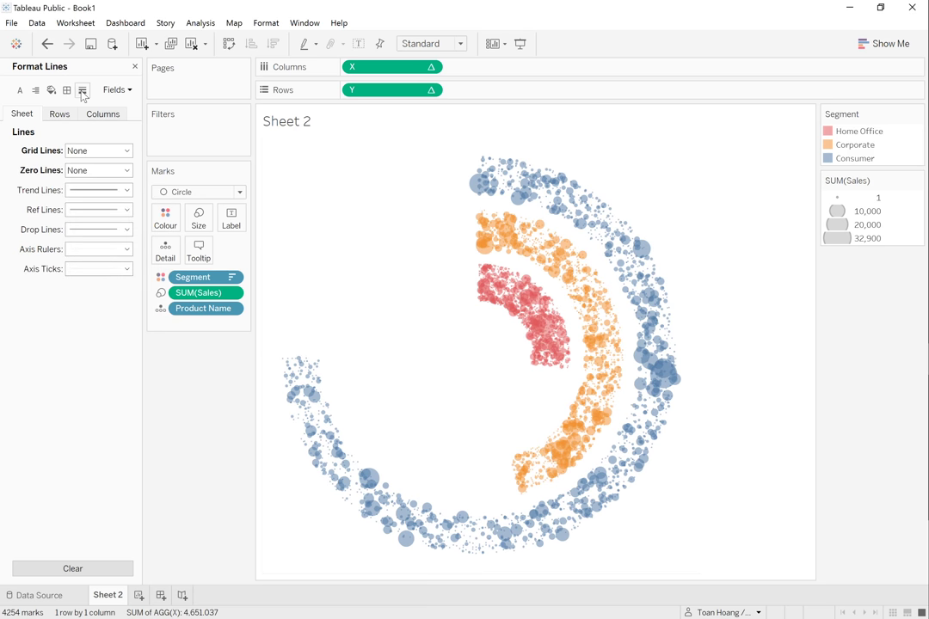
click(96, 268)
click(100, 286)
click(97, 249)
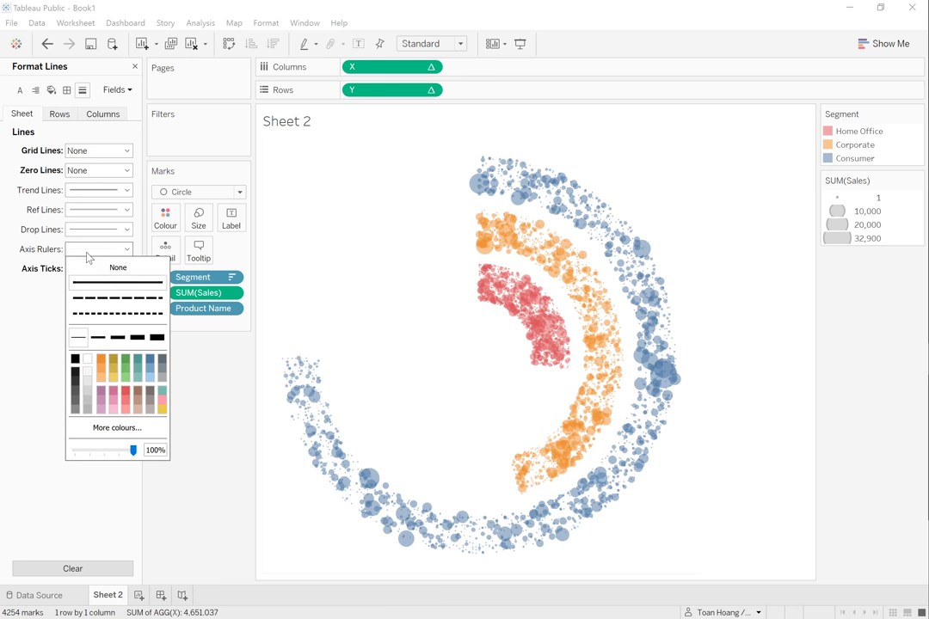
click(94, 268)
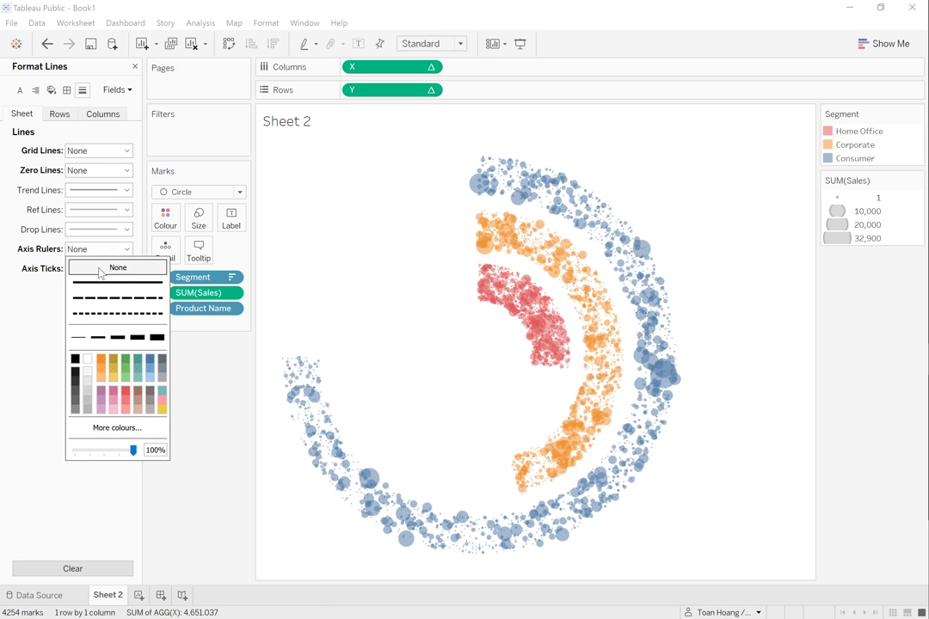
click(31, 338)
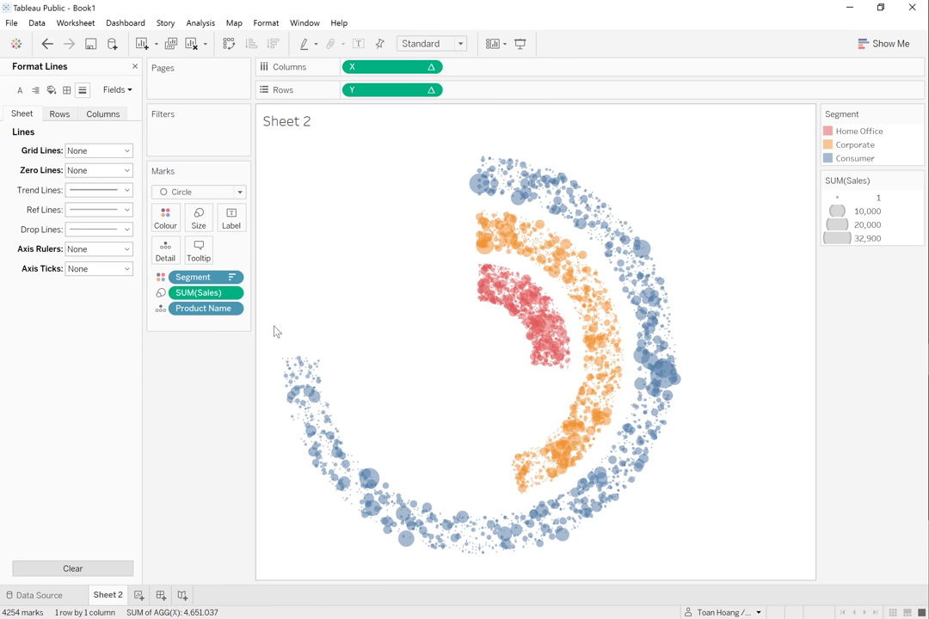
Step: Hide the sheet title and remove the Segment colour legend and the SUM(Sales) size legend from the view
right_click(305, 125)
click(354, 160)
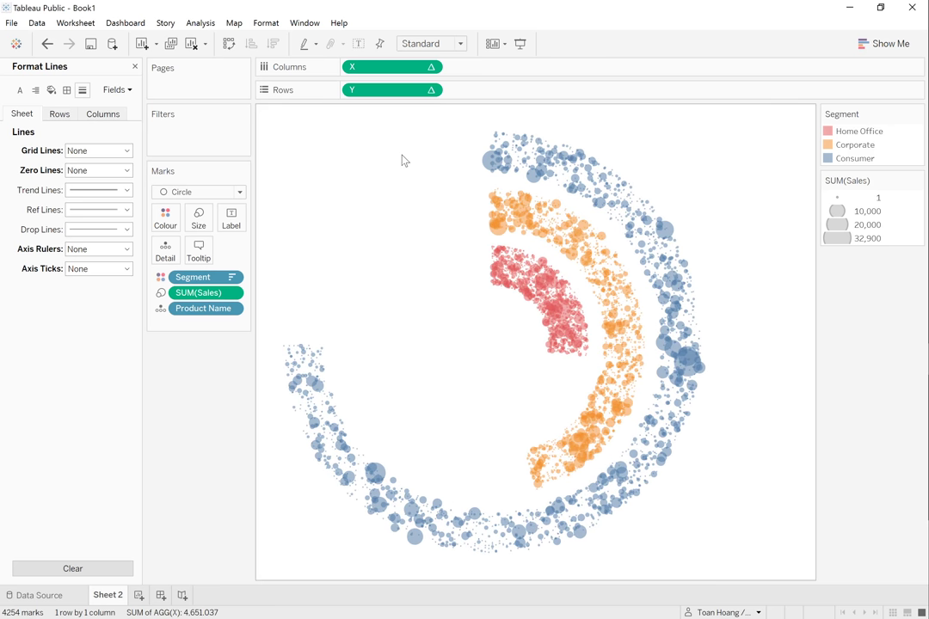
click(916, 114)
click(828, 237)
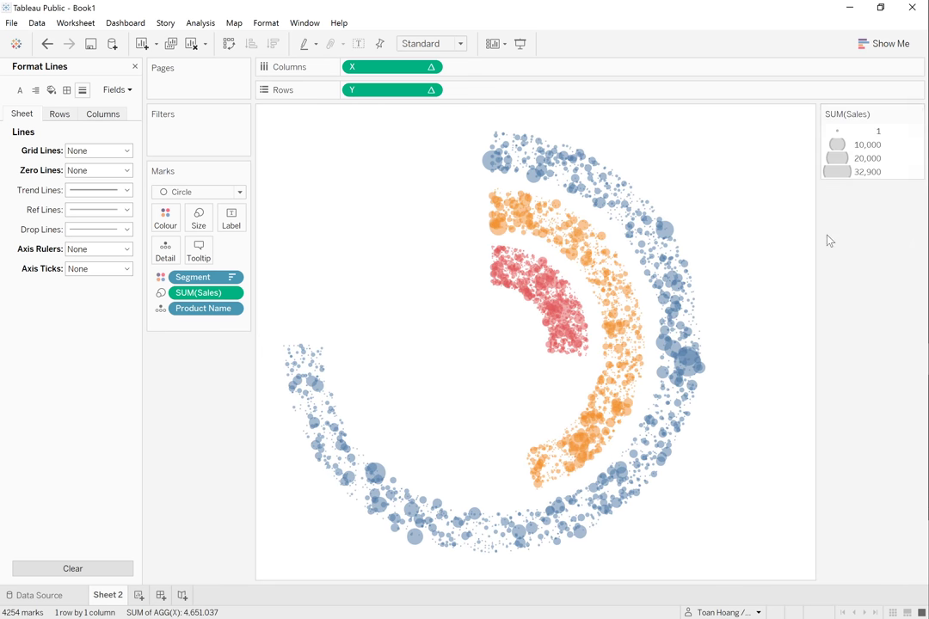
click(917, 114)
click(839, 191)
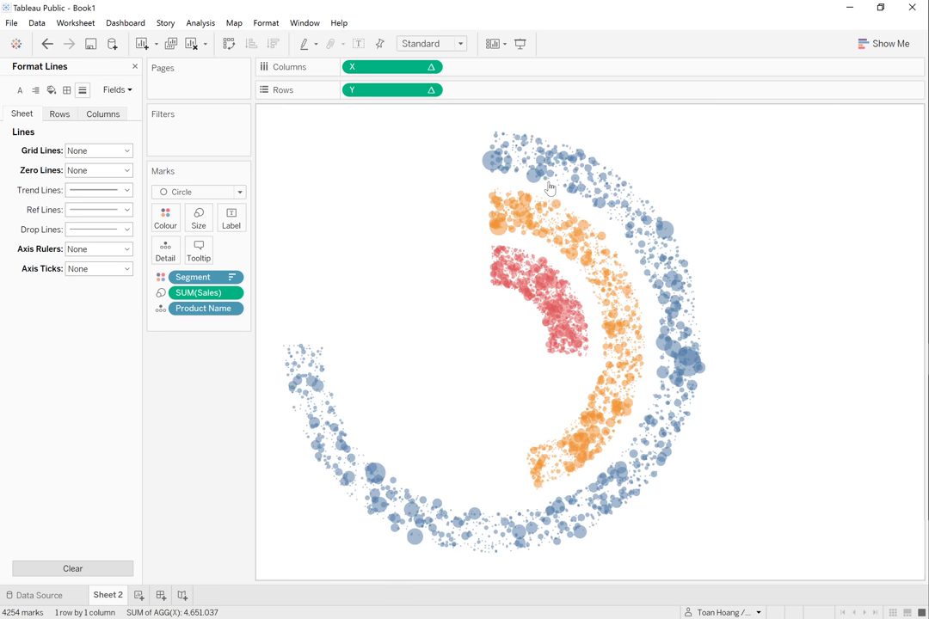
Step: Delete the X and Y lines from the marks' tooltip, keeping Product Name, Segment and Sales
mouse_move(497, 168)
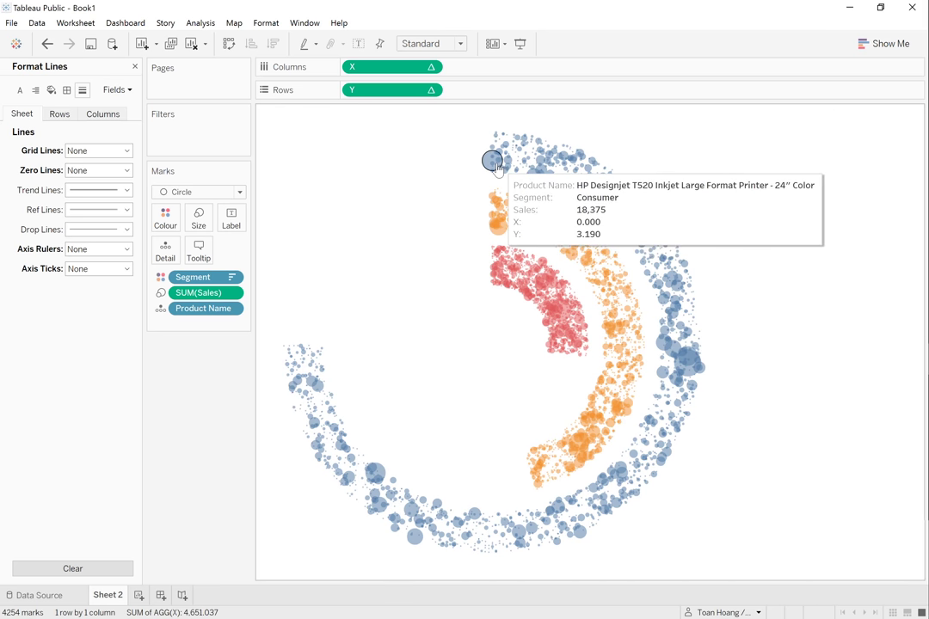
click(199, 250)
key(shift+Up)
key(shift+Up)
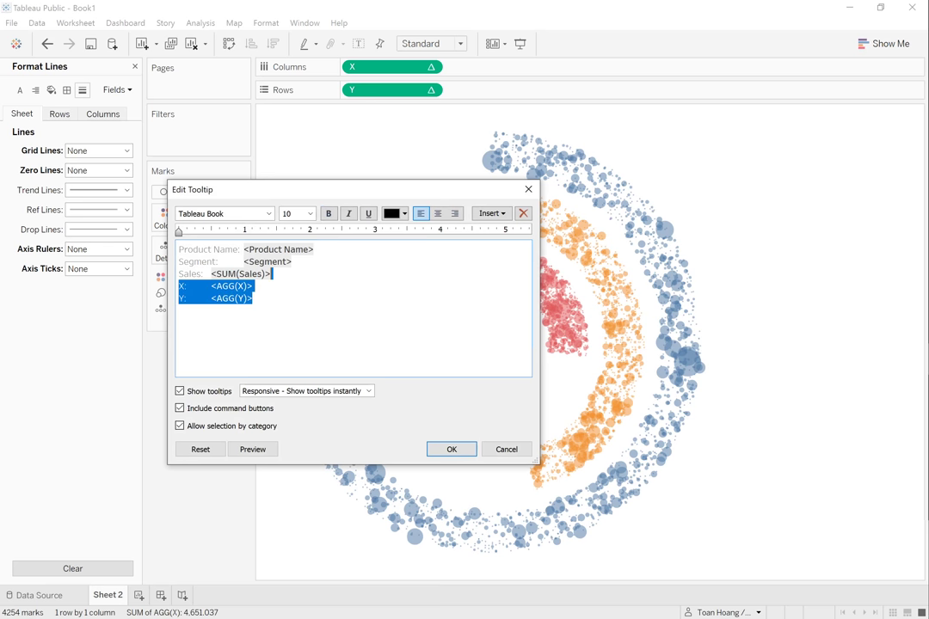
key(BackSpace)
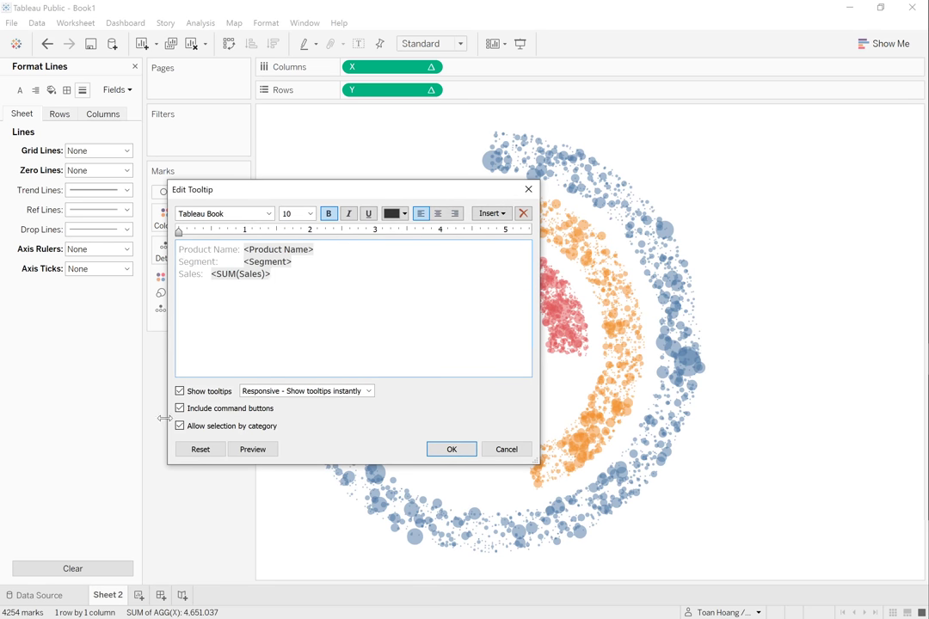
click(447, 449)
Step: Format SUM(Sales) pane numbers as Currency (Custom) with the £ prefix and 0 decimal places, and show the sheet in presentation mode
right_click(206, 296)
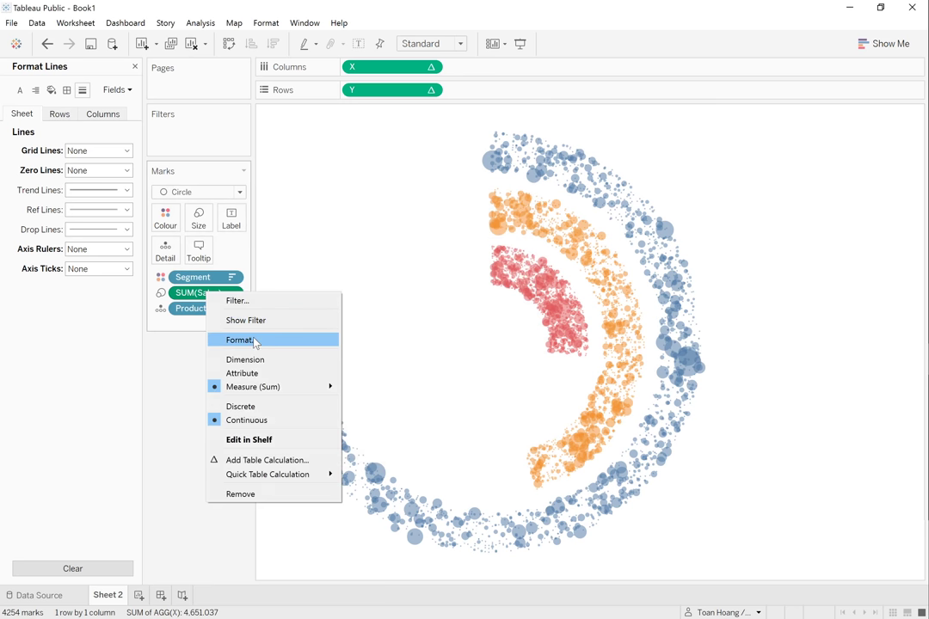
click(229, 339)
click(53, 115)
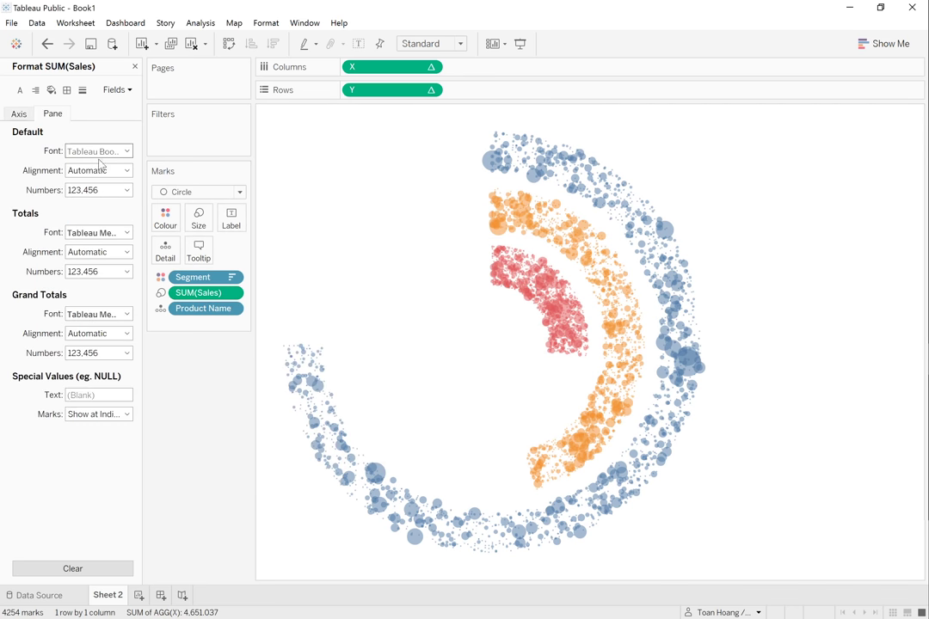
click(96, 190)
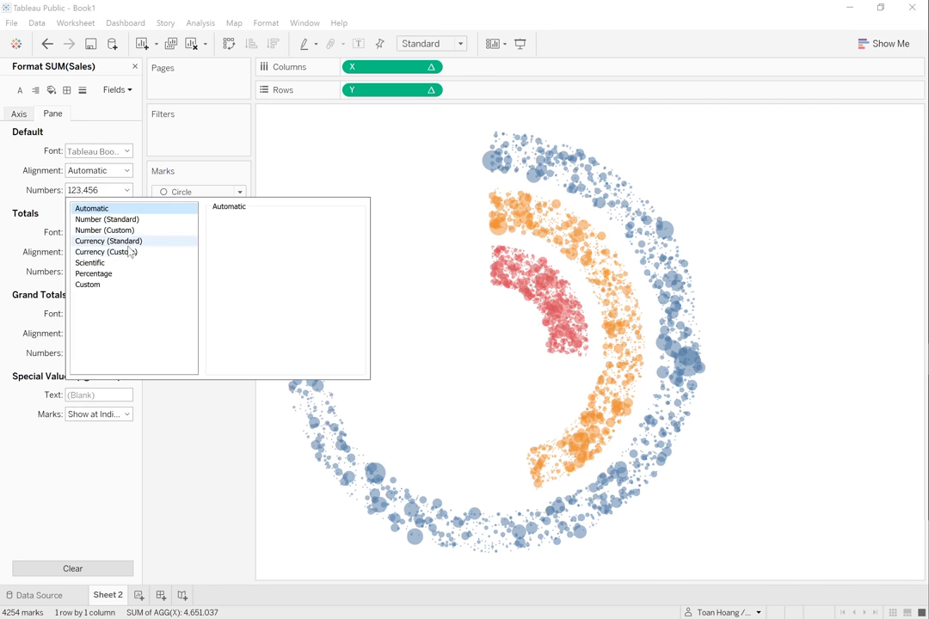
click(109, 240)
click(116, 252)
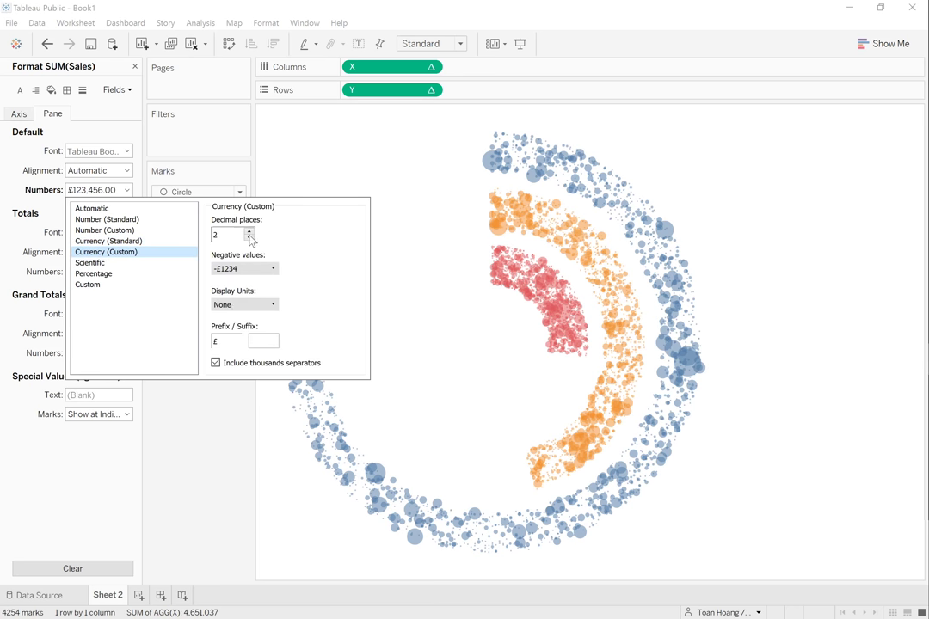
click(197, 442)
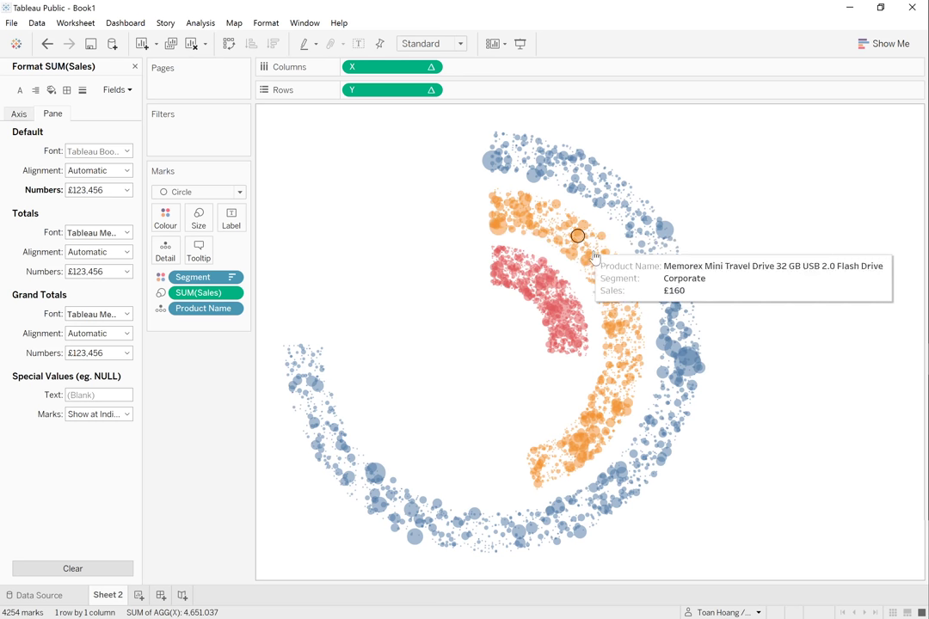
click(520, 45)
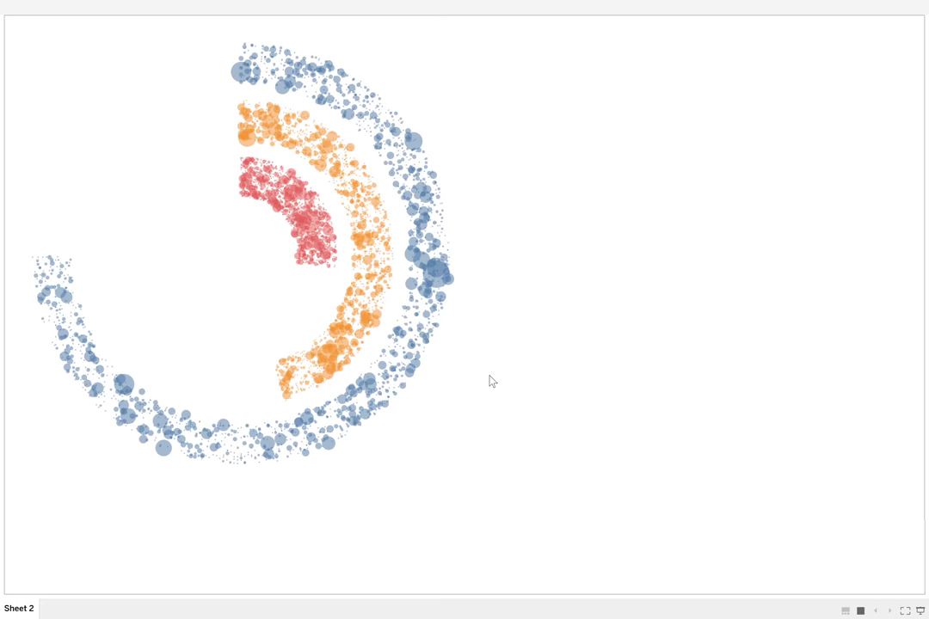